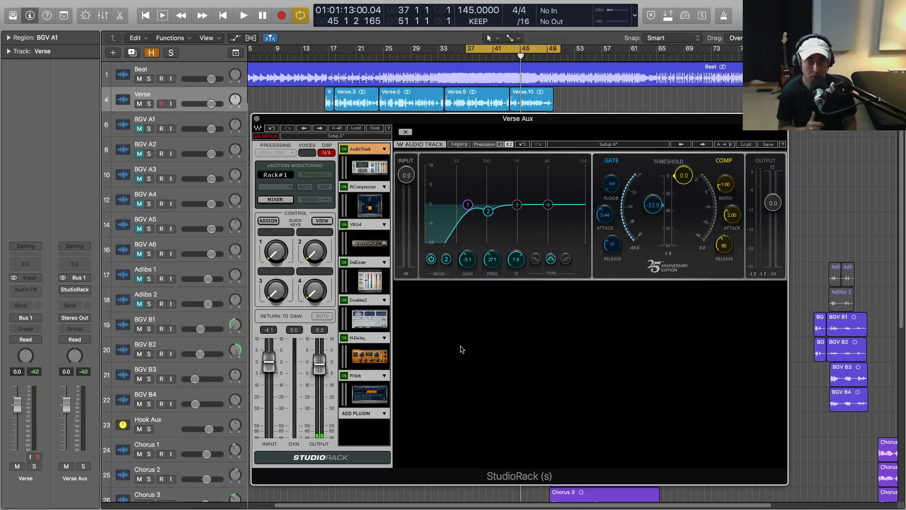
{"action": "key", "text": "space"}
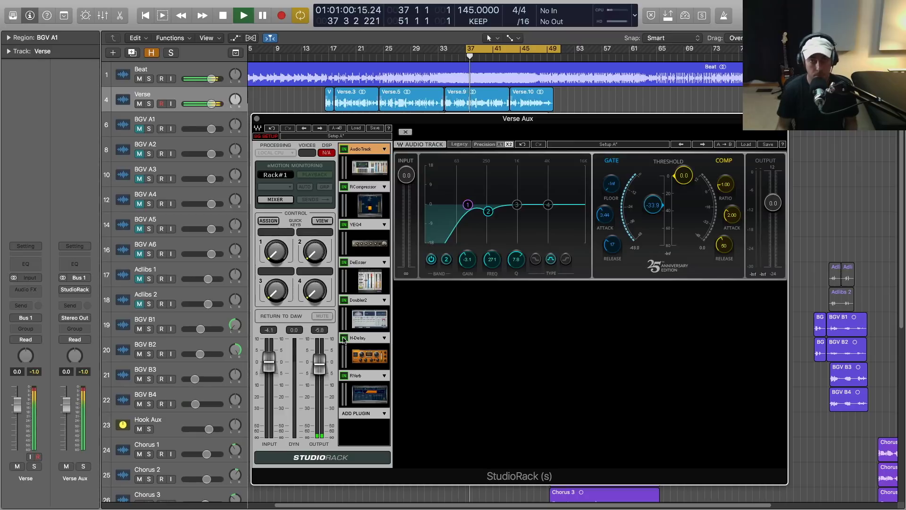
{"action": "mouse_move", "coordinate": [65, 291]}
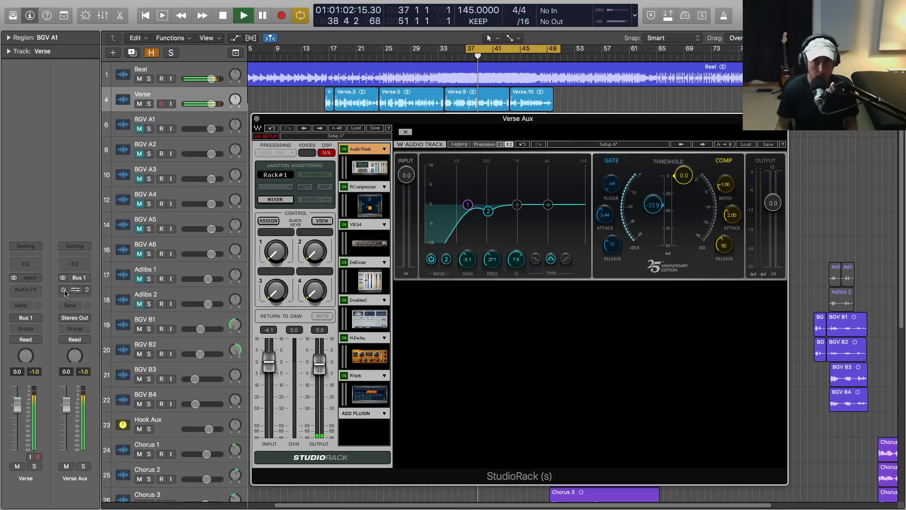
{"action": "left_click", "coordinate": [149, 105]}
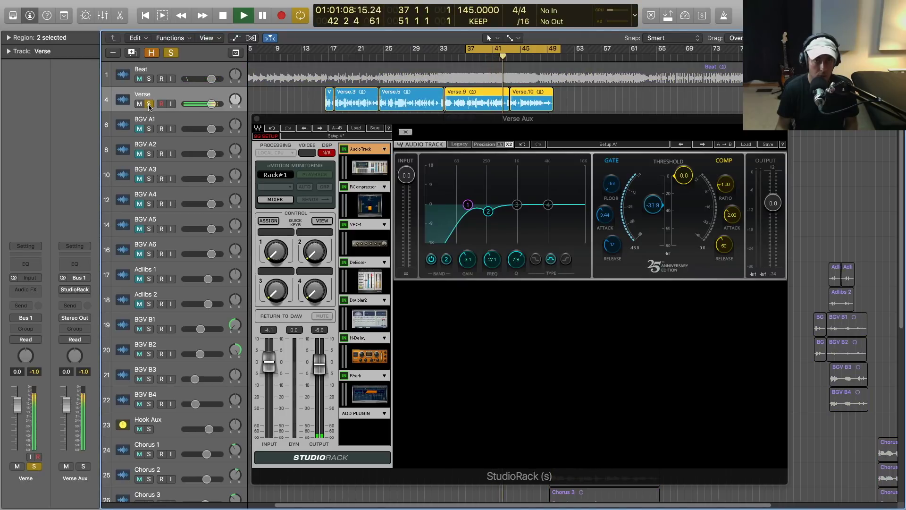
{"action": "left_click", "coordinate": [149, 104]}
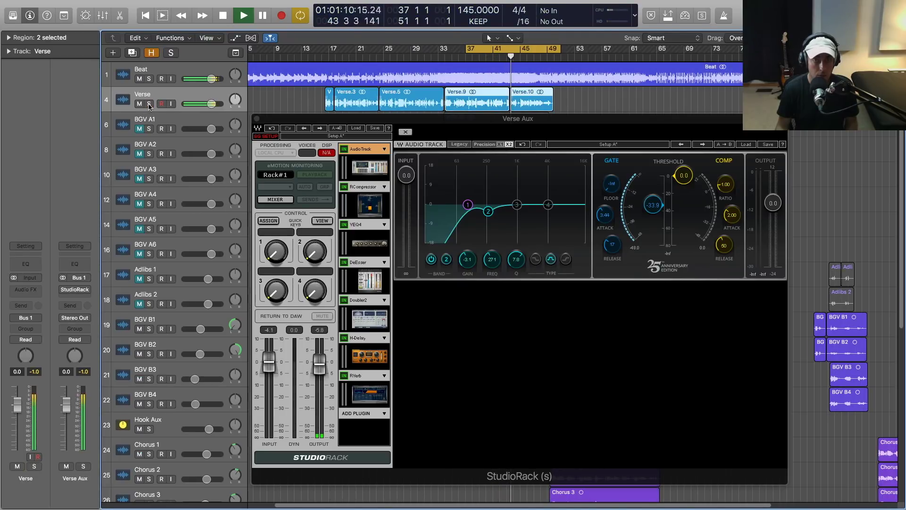
{"action": "key", "text": "space"}
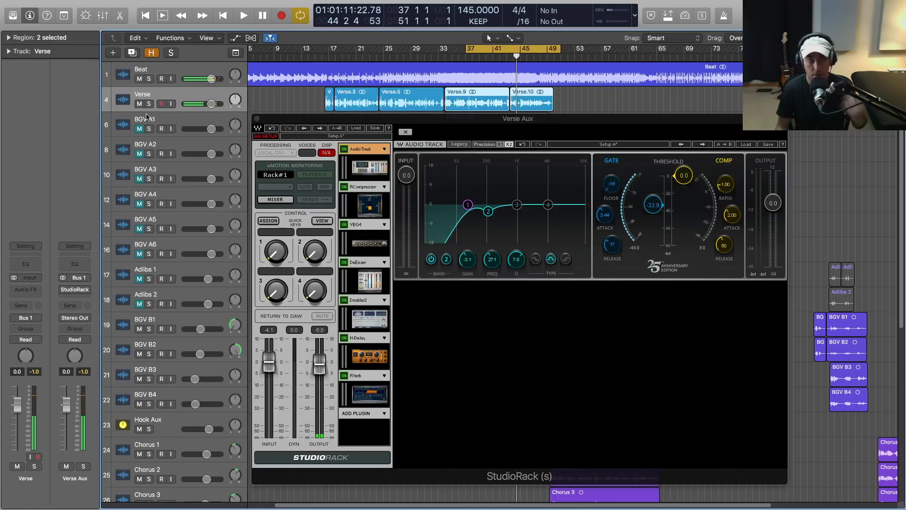
{"action": "mouse_move", "coordinate": [66, 291]}
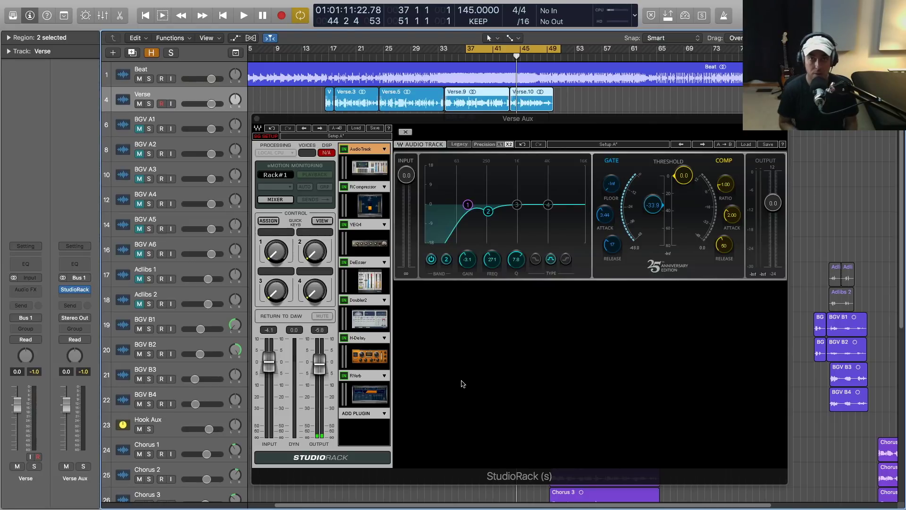
{"action": "key", "text": "space"}
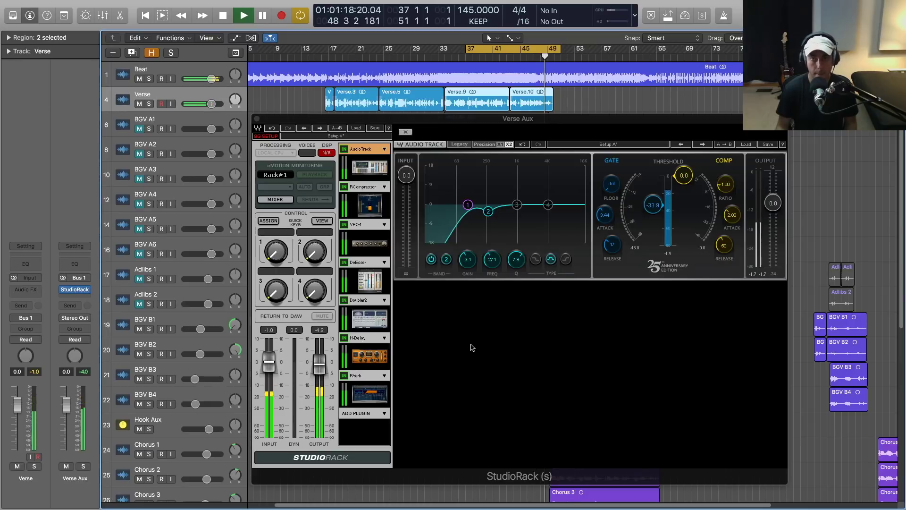
{"action": "key", "text": "space"}
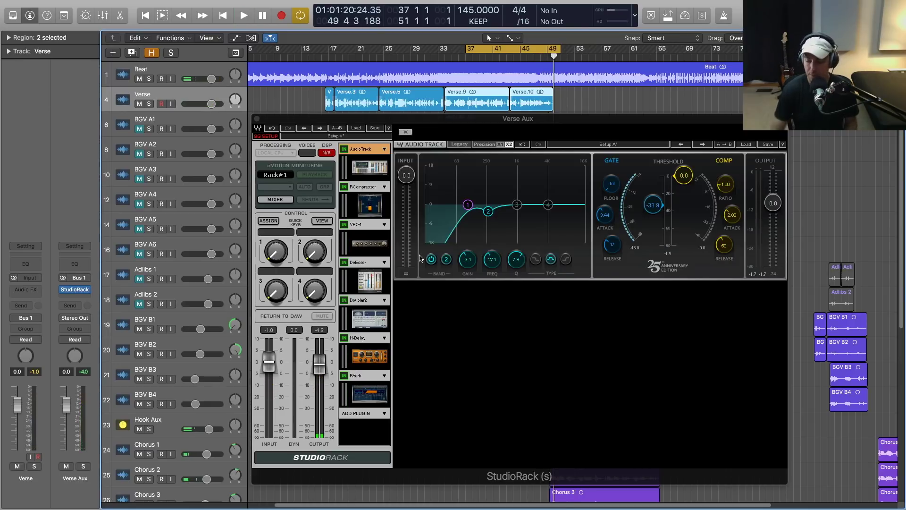
Step: Close the Verse Aux rack, mute Verse, and unmute BGV A1 through A6
{"action": "left_click", "coordinate": [257, 119]}
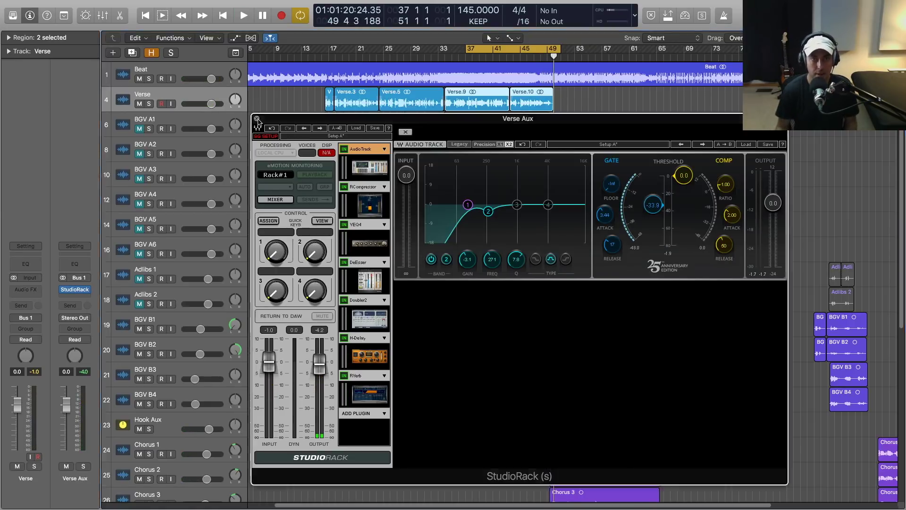
{"action": "left_click", "coordinate": [139, 104]}
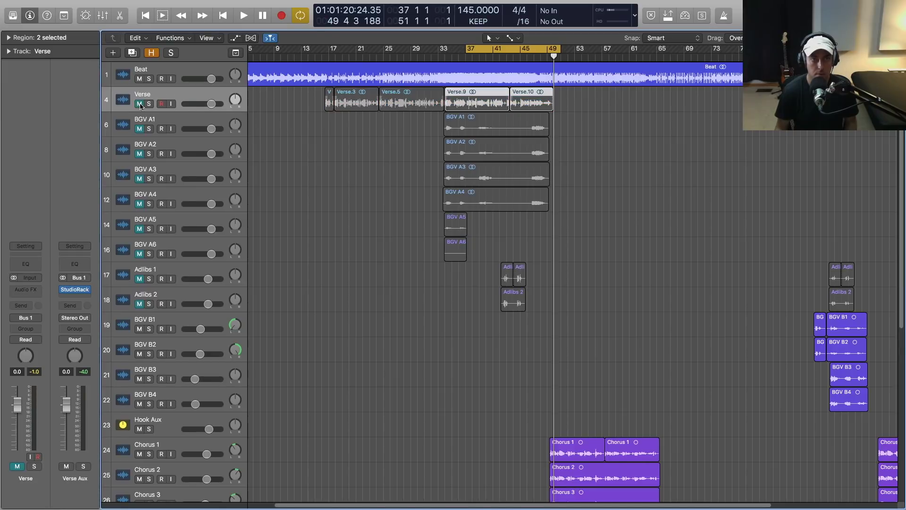
{"action": "left_click", "coordinate": [184, 123]}
{"action": "left_click", "coordinate": [184, 246], "text": "shift"}
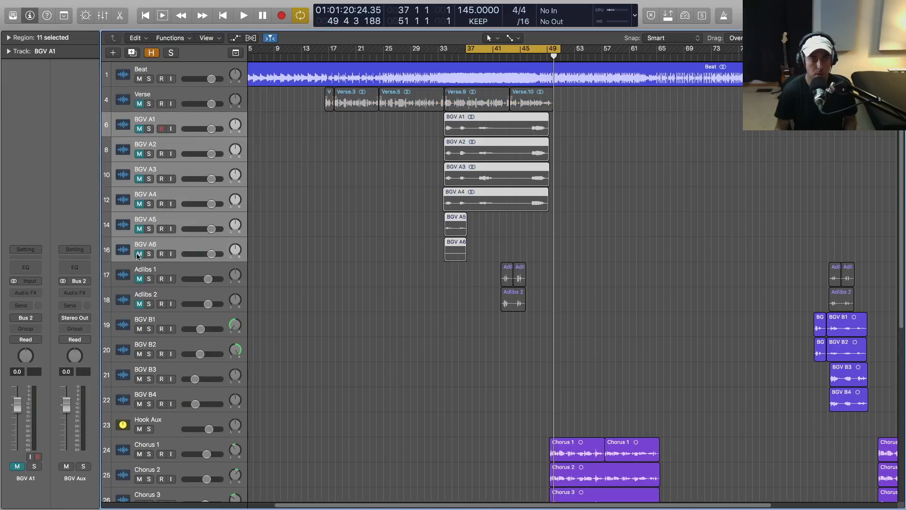
{"action": "left_click", "coordinate": [139, 253]}
{"action": "left_click", "coordinate": [204, 127]}
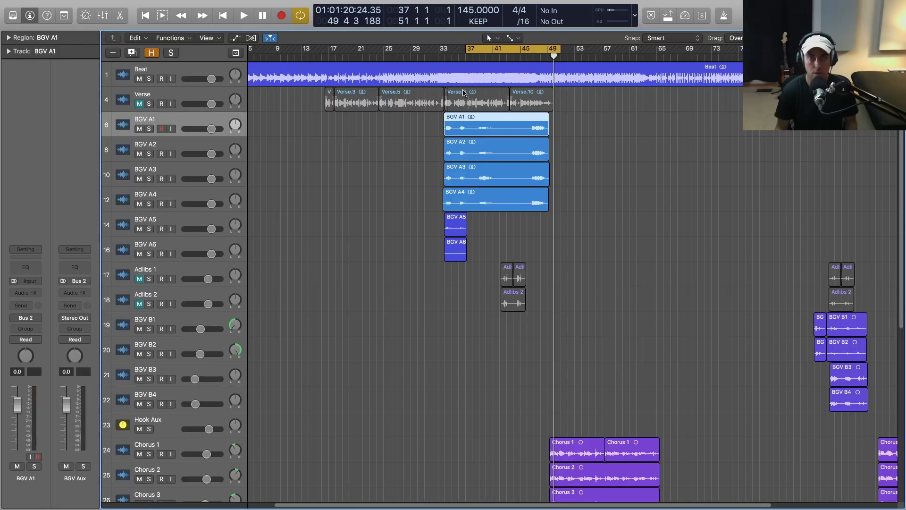
Step: Move the cycle start back to bar 34, play, and unmute the Verse track
{"action": "left_click", "coordinate": [468, 52]}
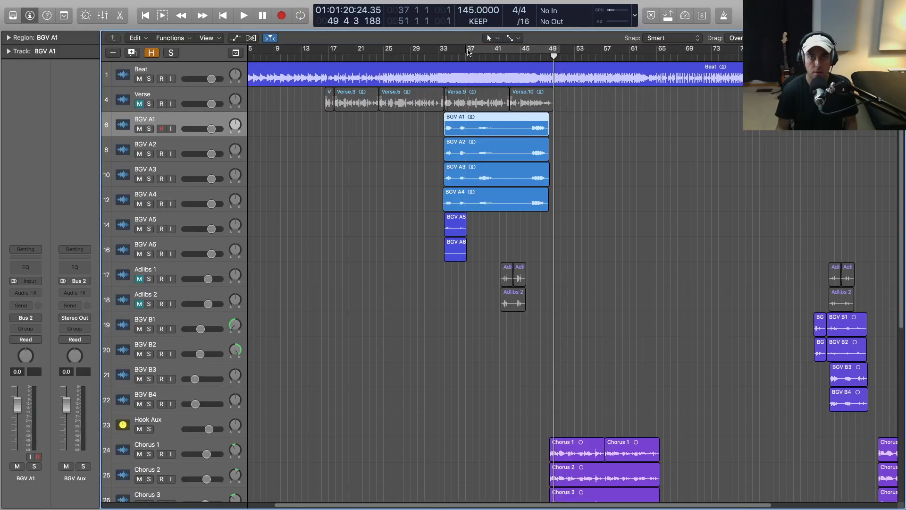
{"action": "left_click", "coordinate": [468, 52]}
{"action": "left_click_drag", "start_coordinate": [468, 49], "coordinate": [444, 50]}
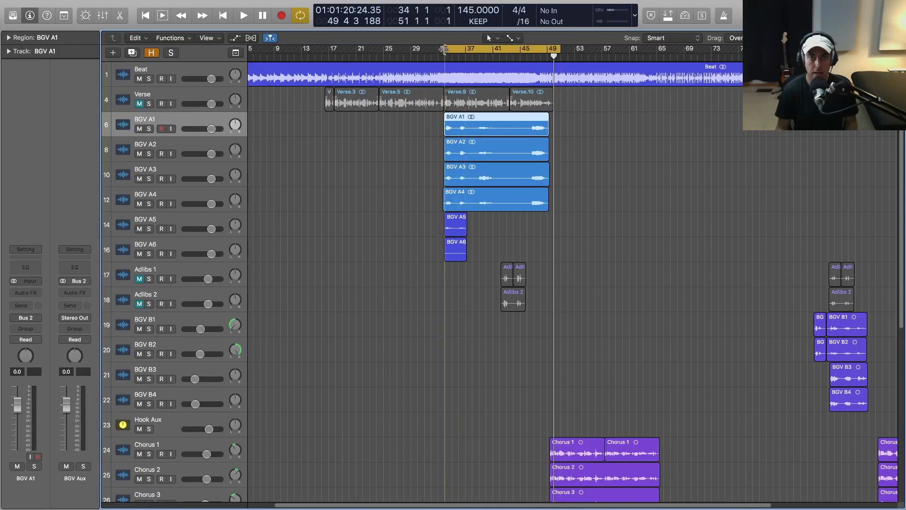
{"action": "key", "text": "space"}
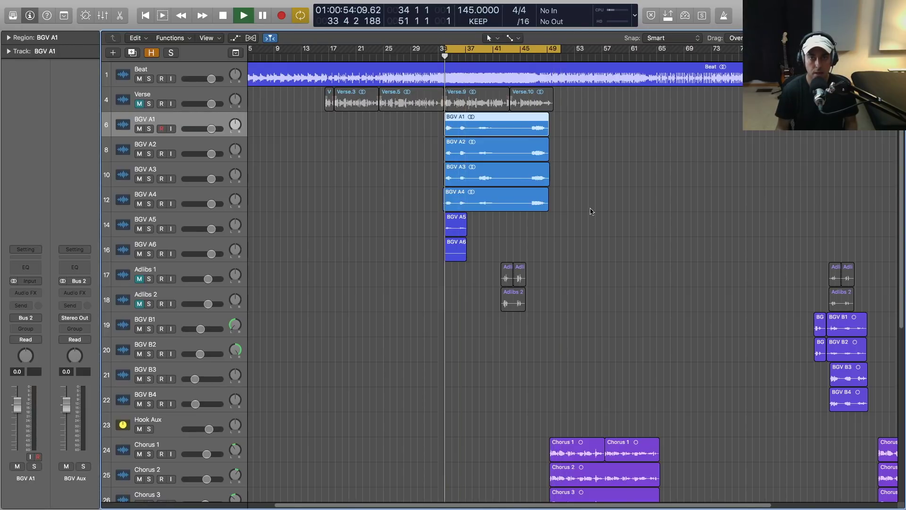
{"action": "left_click", "coordinate": [143, 104]}
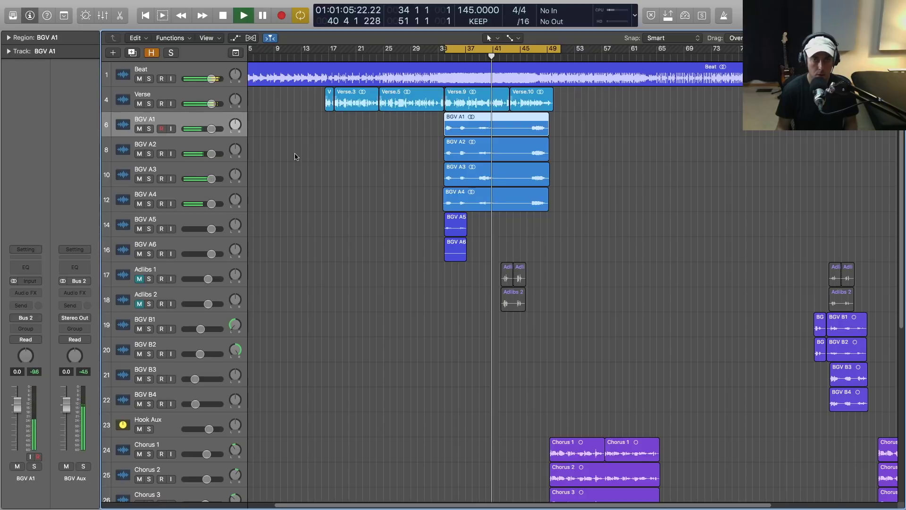
{"action": "key", "text": "space"}
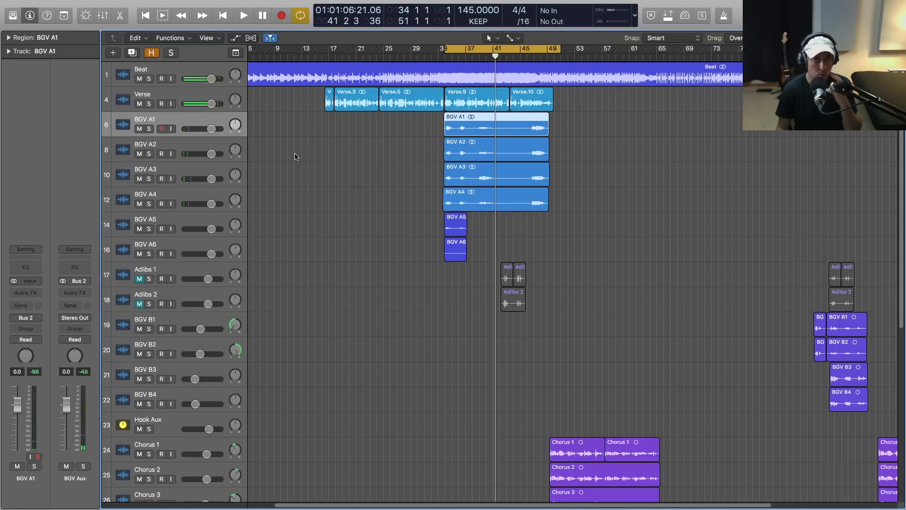
{"action": "left_click", "coordinate": [176, 241], "text": "shift"}
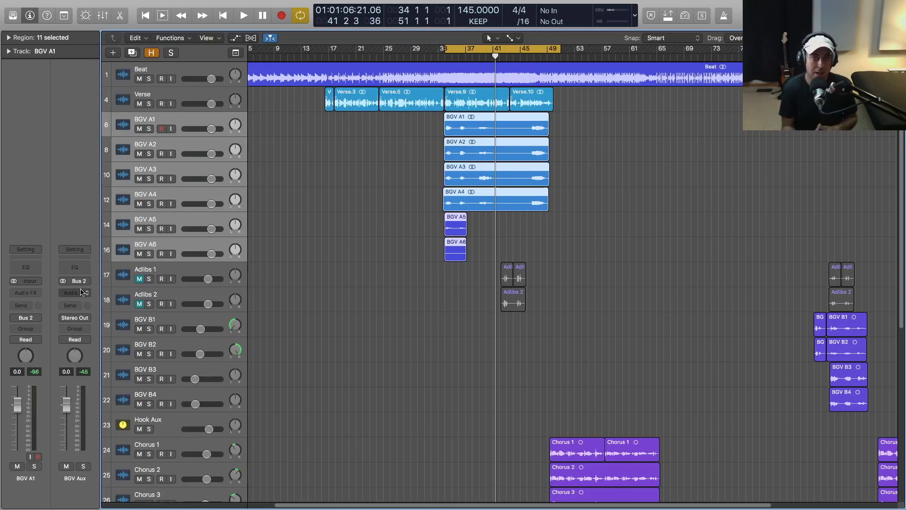
{"action": "left_click", "coordinate": [587, 276]}
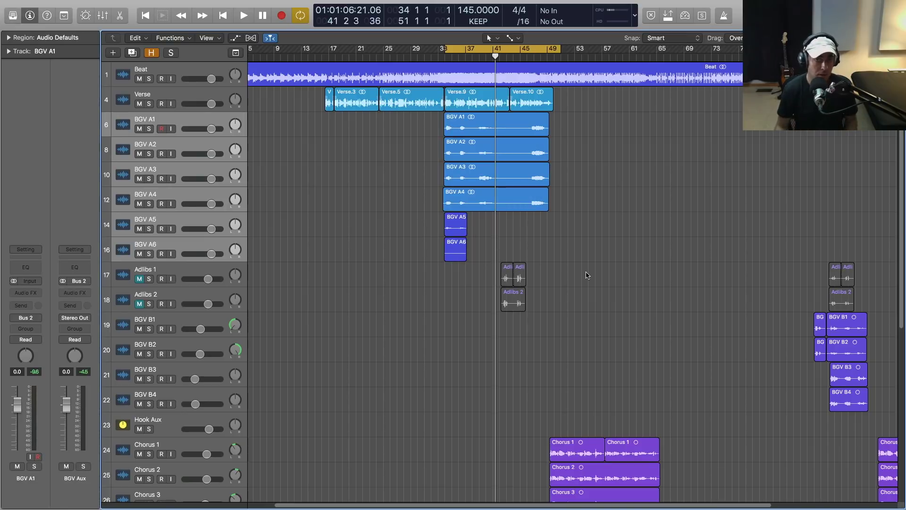
{"action": "left_click", "coordinate": [188, 131]}
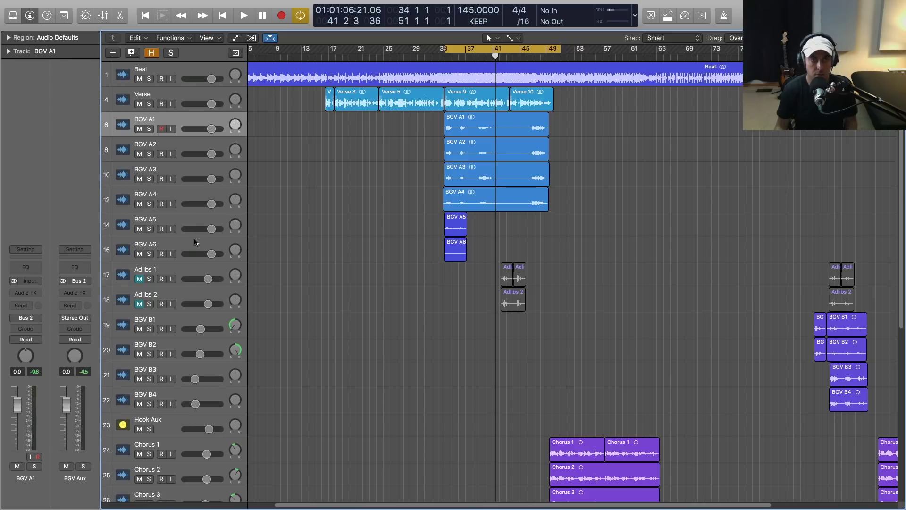
{"action": "key", "text": "Left"}
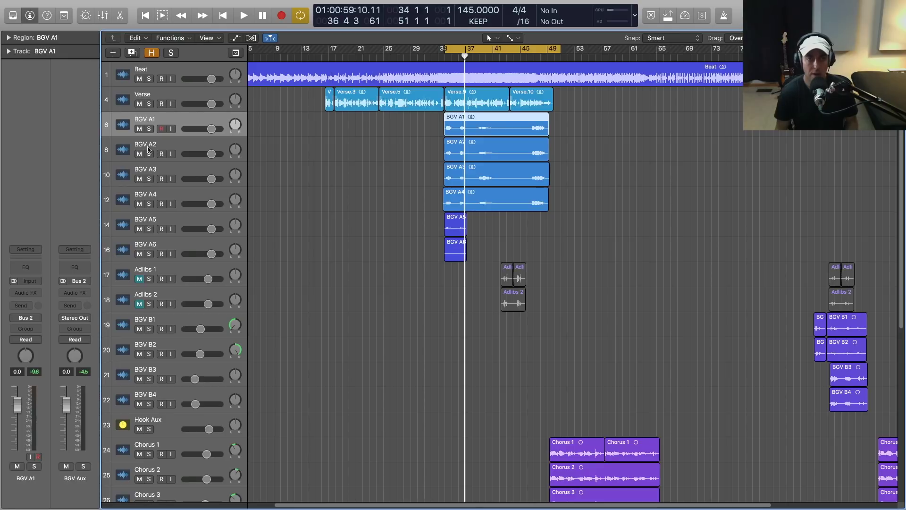
{"action": "left_click", "coordinate": [166, 95]}
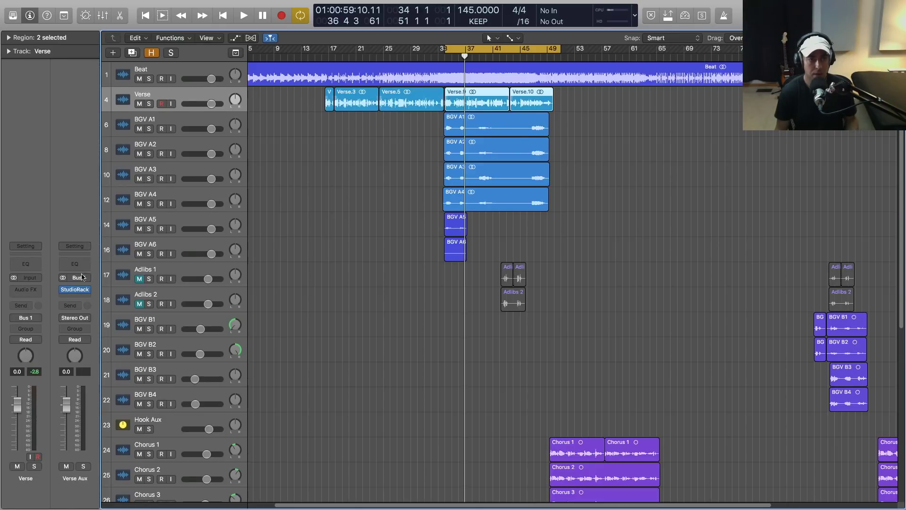
{"action": "left_click", "coordinate": [74, 289]}
{"action": "left_click", "coordinate": [259, 118]}
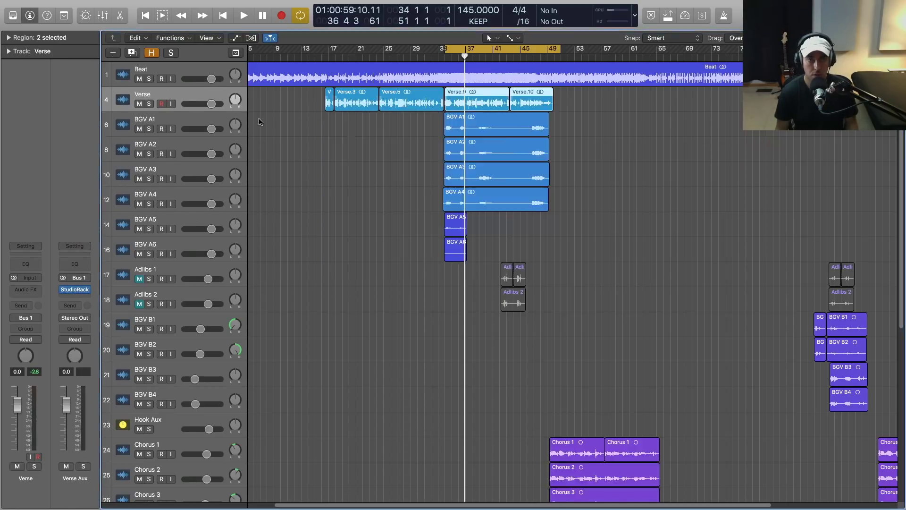
{"action": "left_click", "coordinate": [185, 118]}
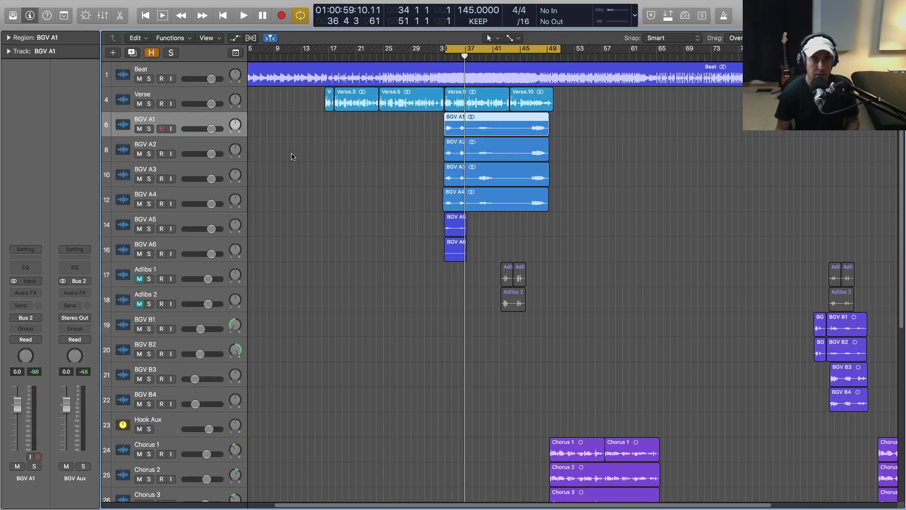
Step: Insert a stereo StudioRack on the BGV Aux channel
{"action": "left_click", "coordinate": [75, 292]}
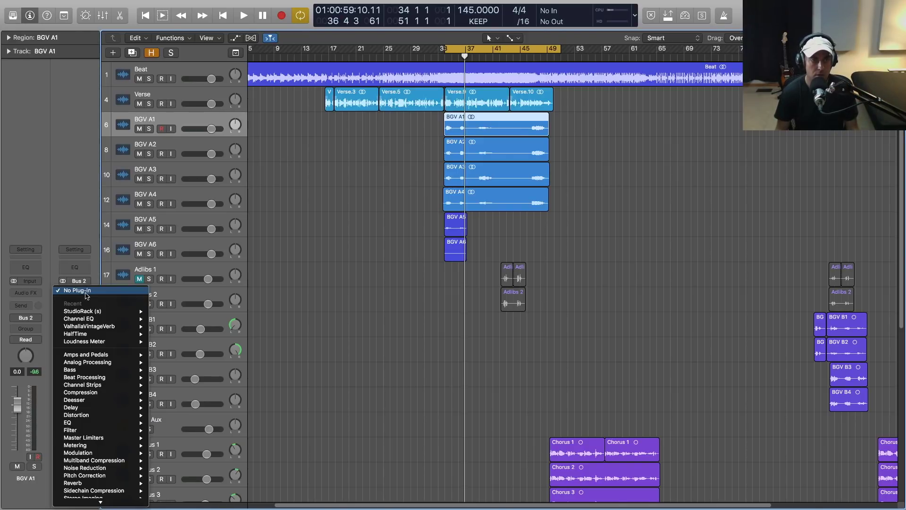
{"action": "mouse_move", "coordinate": [88, 312]}
{"action": "left_click", "coordinate": [166, 311]}
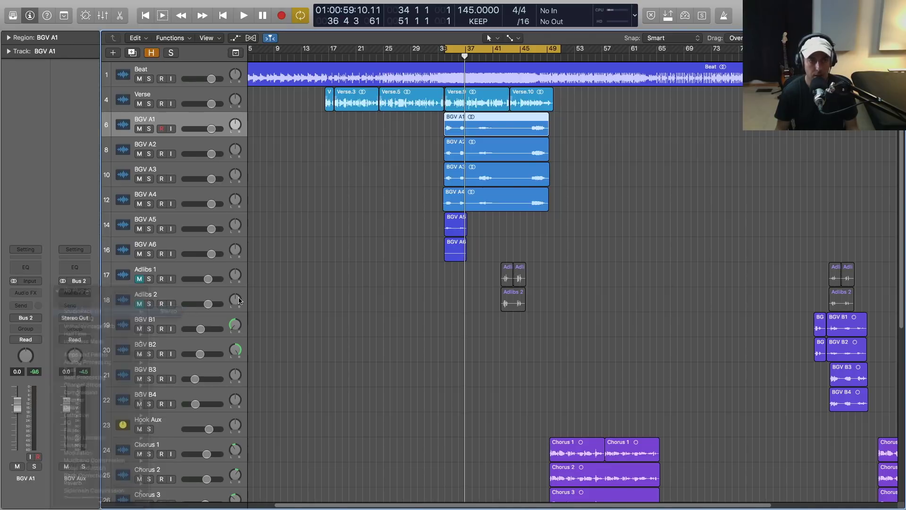
{"action": "left_click_drag", "start_coordinate": [70, 16], "coordinate": [522, 67]}
Step: Copy the Verse Aux StudioRack preset and close its window
{"action": "left_click", "coordinate": [175, 97]}
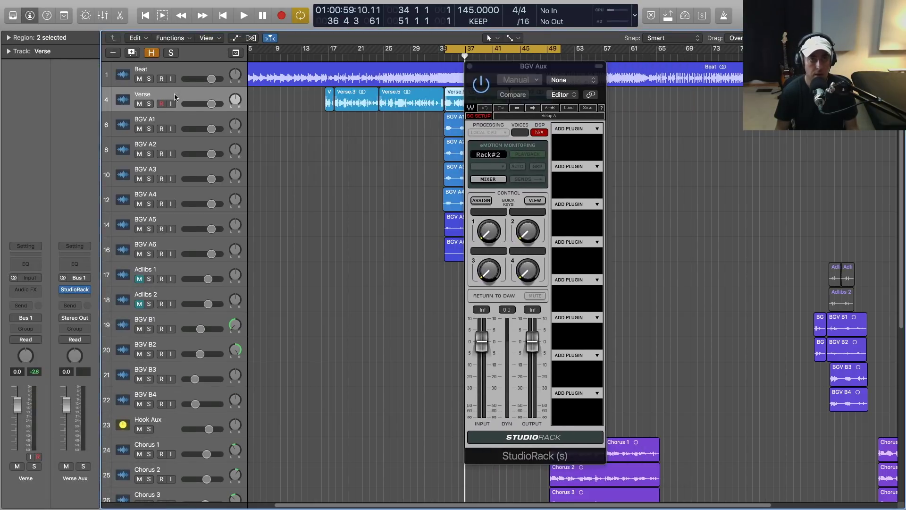
{"action": "left_click", "coordinate": [74, 290]}
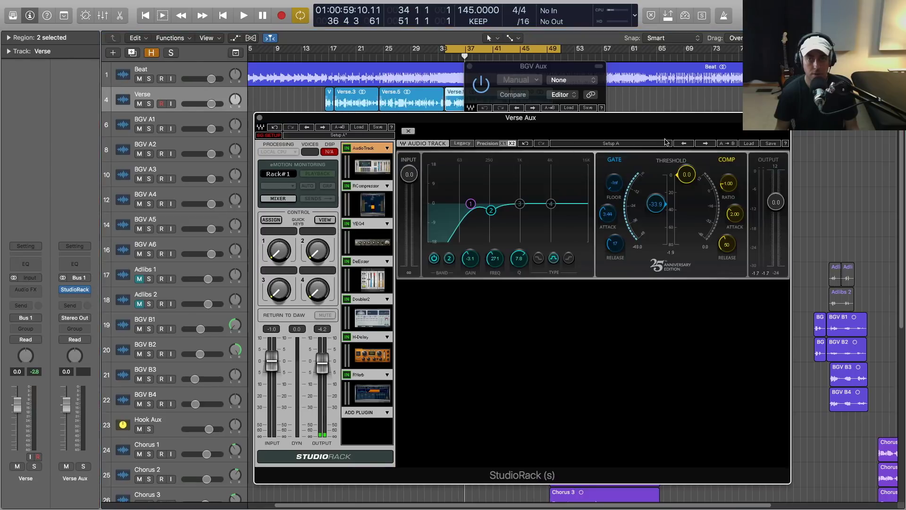
{"action": "left_click", "coordinate": [375, 128]}
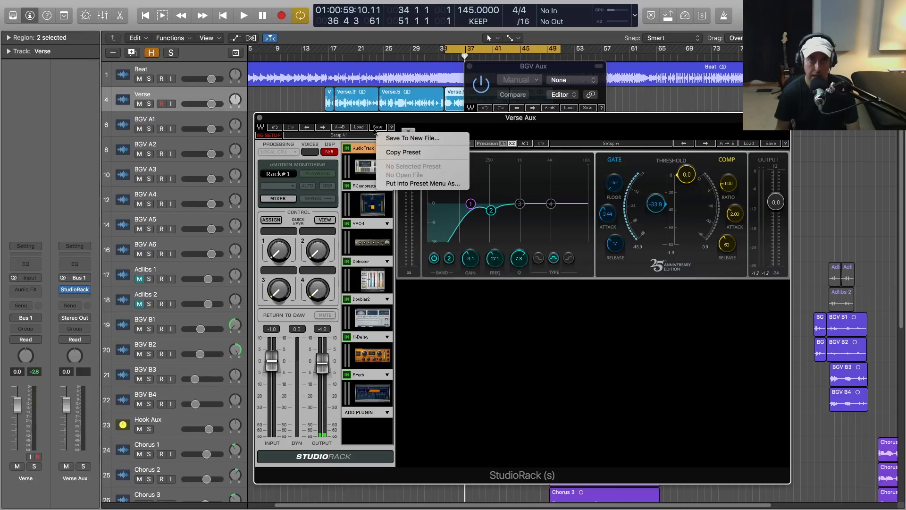
{"action": "left_click", "coordinate": [398, 157]}
{"action": "left_click", "coordinate": [259, 118]}
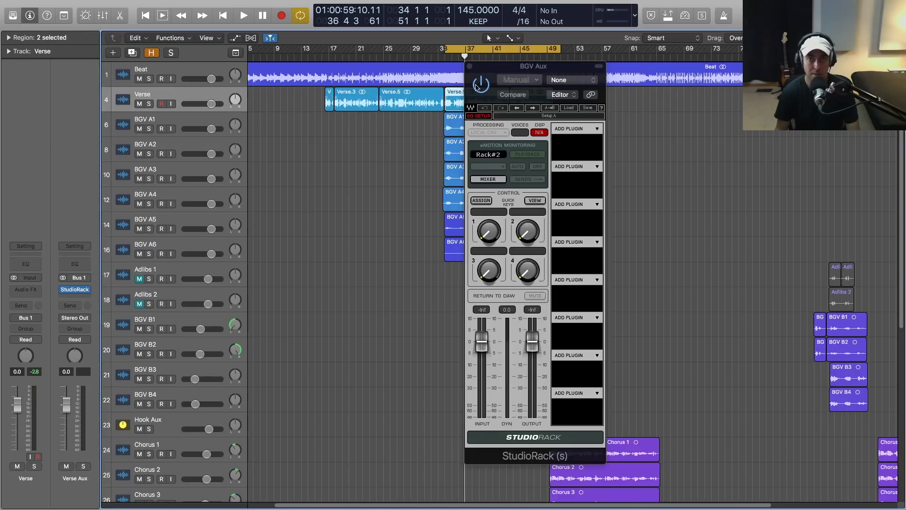
Step: Paste the copied chain into the BGV Aux rack and mute the Verse track
{"action": "left_click_drag", "start_coordinate": [483, 69], "coordinate": [324, 68]}
{"action": "left_click", "coordinate": [428, 110]}
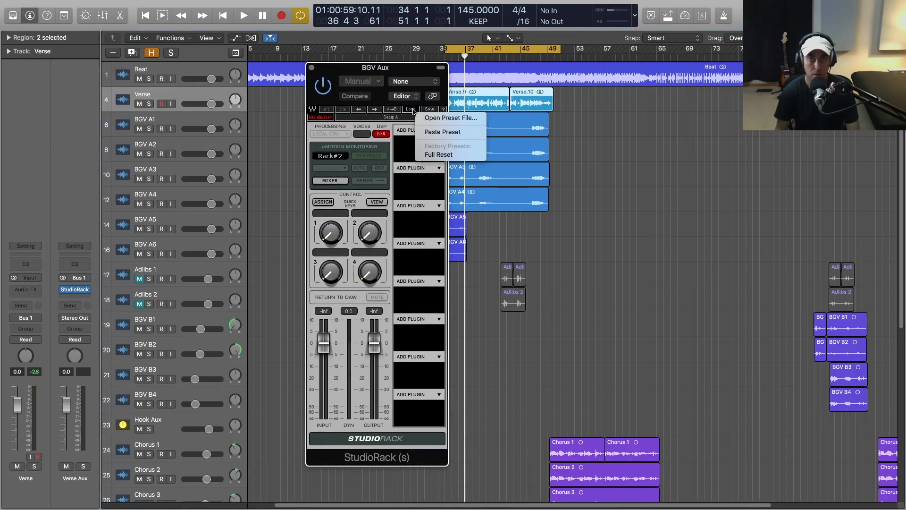
{"action": "left_click", "coordinate": [429, 131]}
{"action": "left_click", "coordinate": [431, 132]}
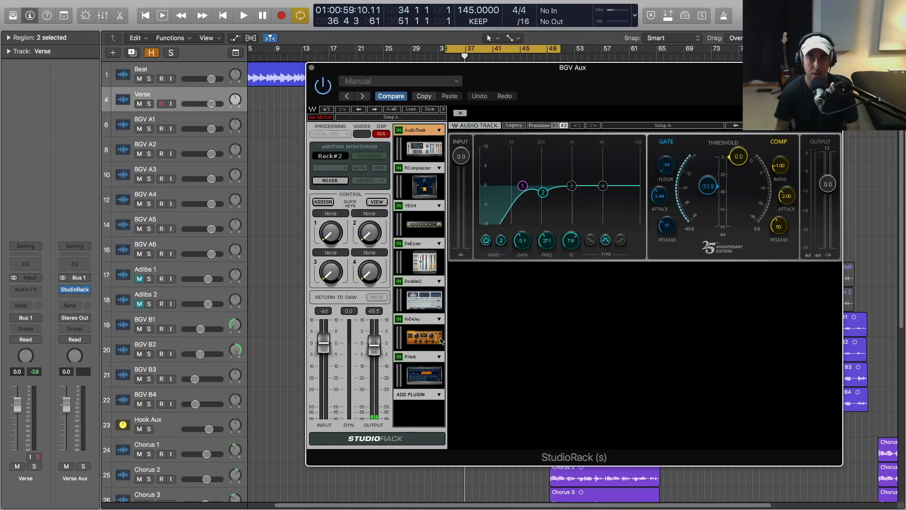
{"action": "left_click_drag", "start_coordinate": [404, 69], "coordinate": [363, 88]}
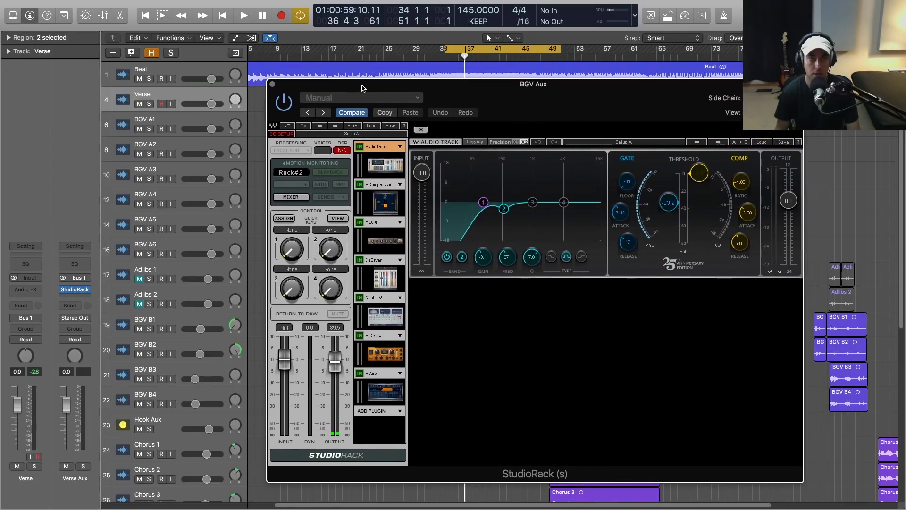
{"action": "left_click", "coordinate": [175, 122]}
{"action": "key", "text": "v"}
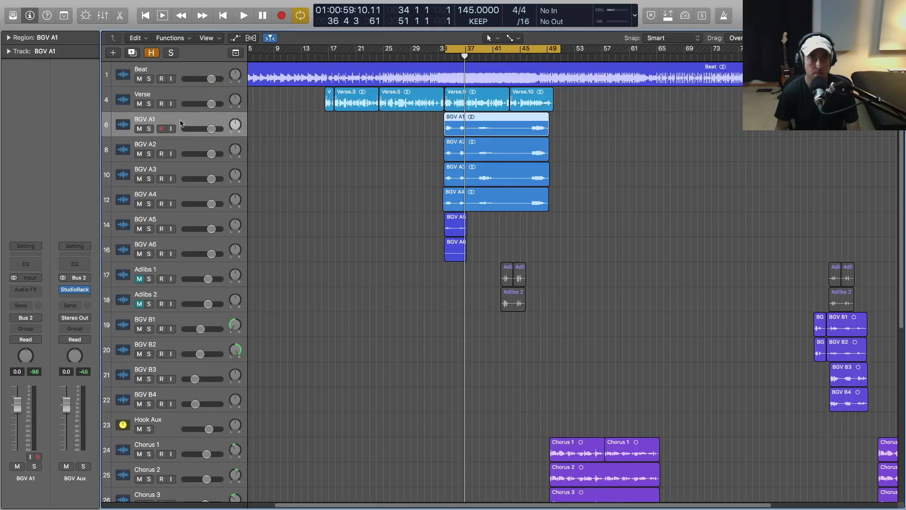
{"action": "left_click", "coordinate": [139, 103]}
{"action": "left_click", "coordinate": [360, 171]}
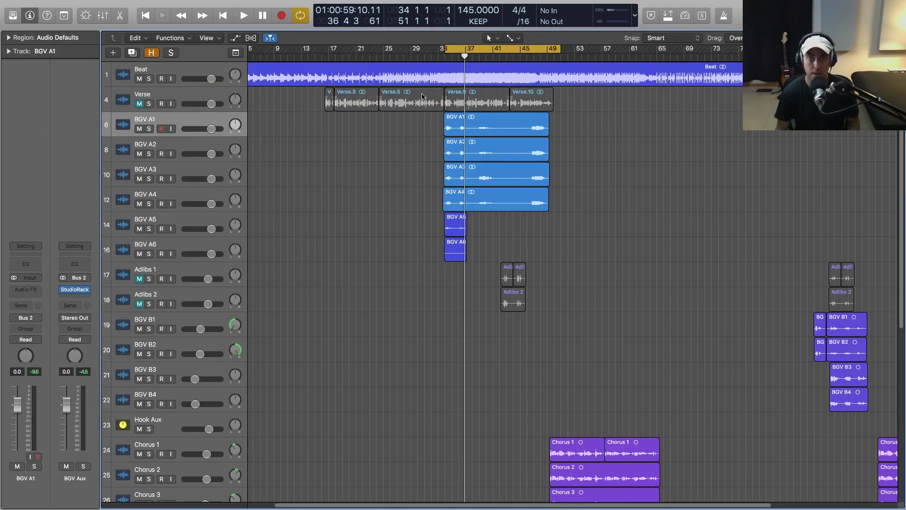
Step: Remove RVerb, H-Delay and Doubler2 from the BGV Aux StudioRack chain
{"action": "left_click", "coordinate": [76, 290]}
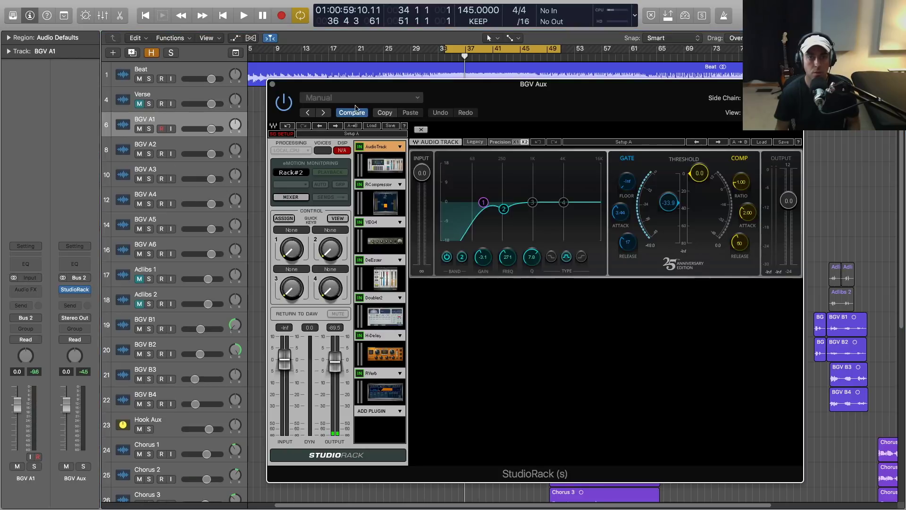
{"action": "left_click_drag", "start_coordinate": [368, 83], "coordinate": [371, 85]}
{"action": "left_click", "coordinate": [404, 376]}
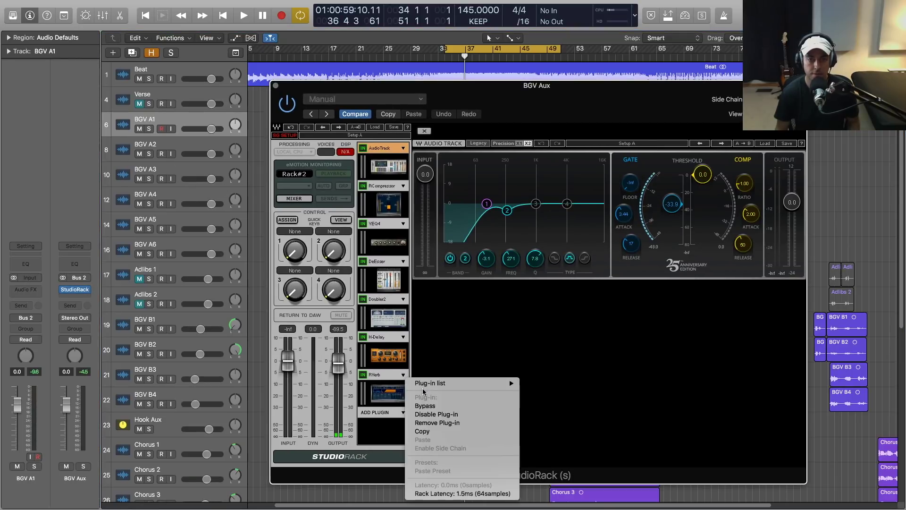
{"action": "left_click", "coordinate": [430, 423]}
{"action": "left_click", "coordinate": [404, 337]}
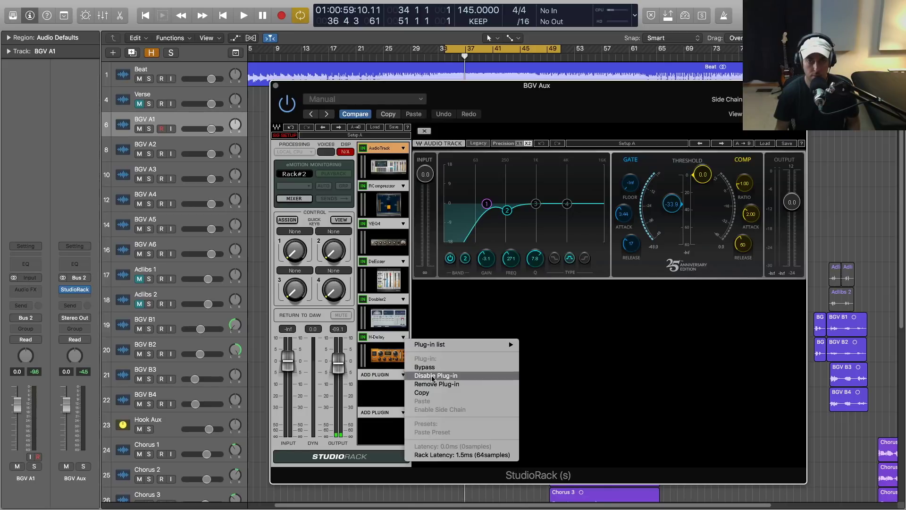
{"action": "left_click", "coordinate": [434, 383]}
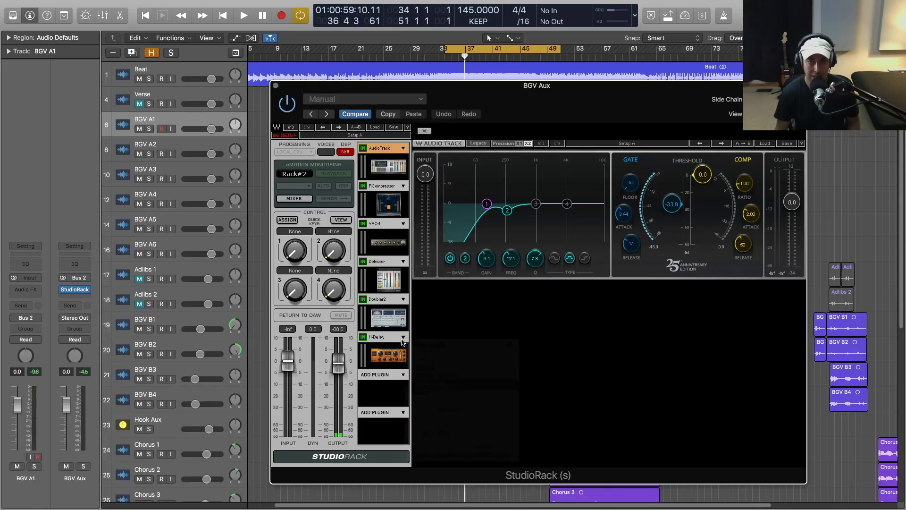
{"action": "left_click", "coordinate": [403, 300]}
{"action": "left_click", "coordinate": [428, 350]}
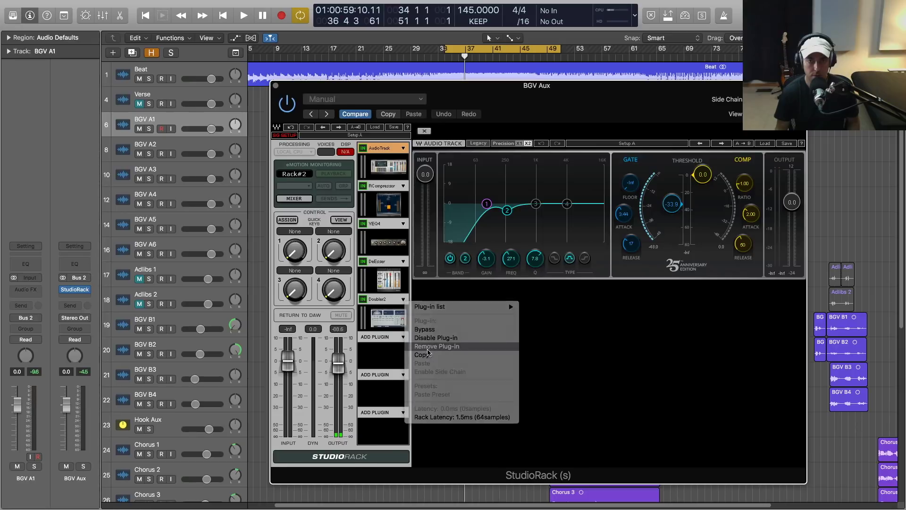
Step: Lower the RCompressor threshold, speed its attack and raise its ratio while auditioning playback
{"action": "left_click", "coordinate": [390, 204]}
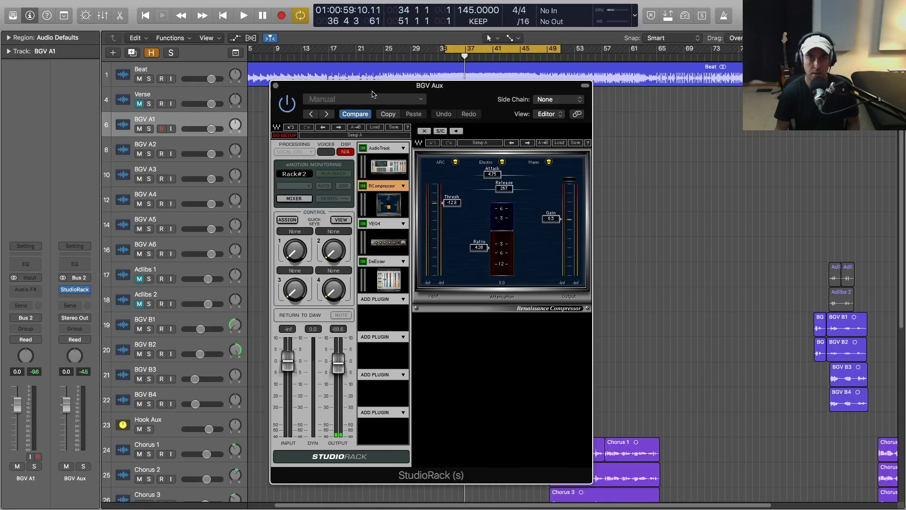
{"action": "left_click_drag", "start_coordinate": [373, 94], "coordinate": [429, 94]}
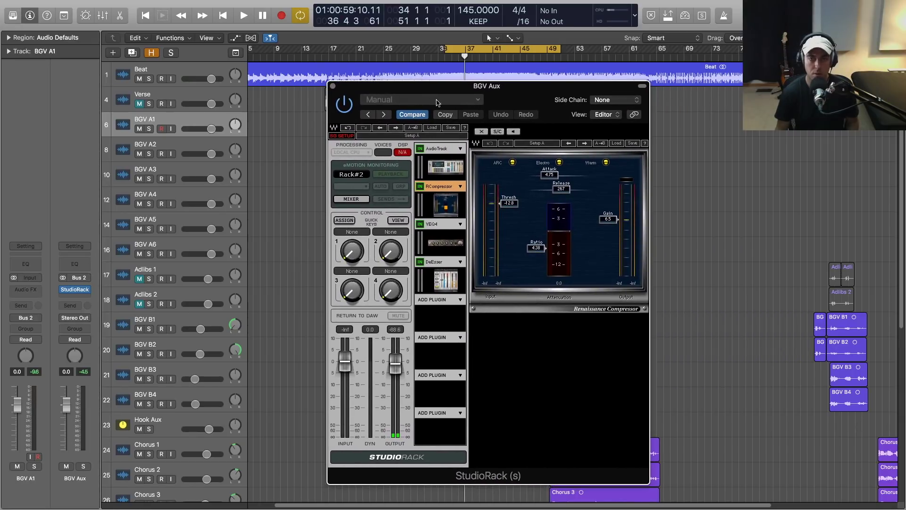
{"action": "key", "text": "space"}
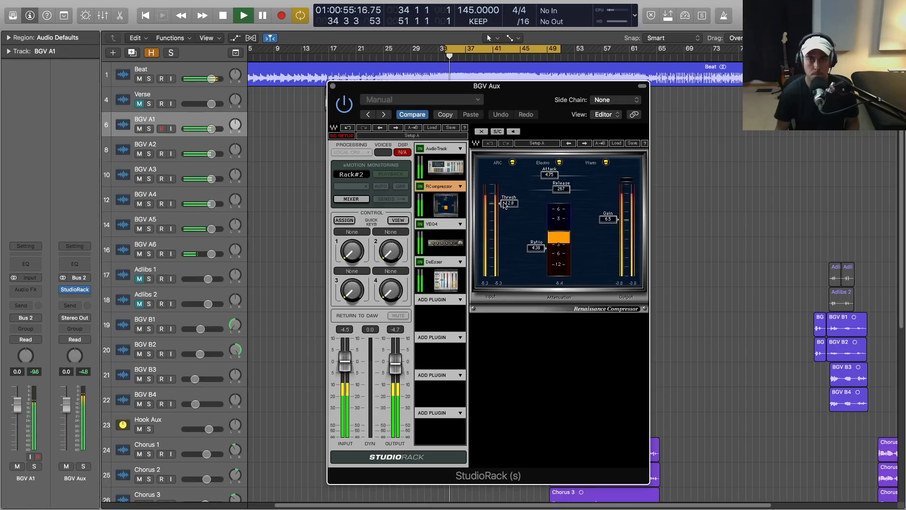
{"action": "left_click_drag", "start_coordinate": [507, 204], "coordinate": [510, 207]}
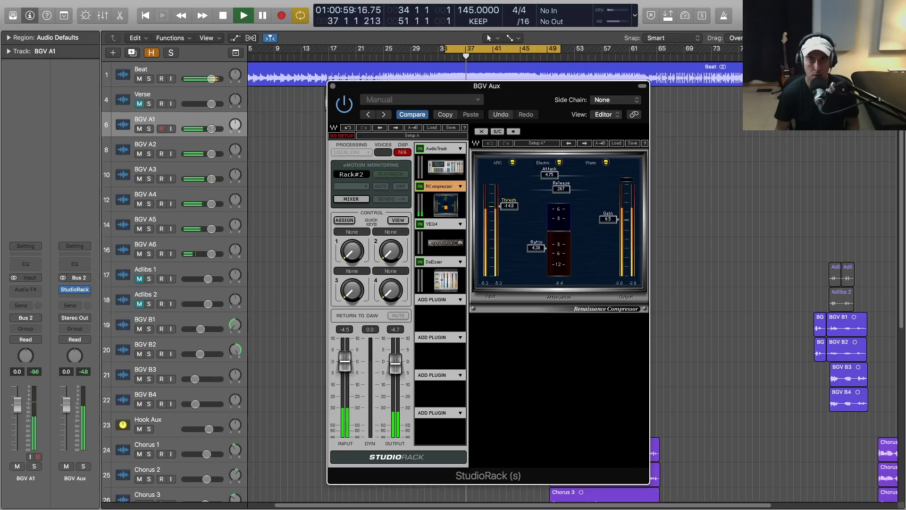
{"action": "left_click_drag", "start_coordinate": [549, 174], "coordinate": [549, 178]}
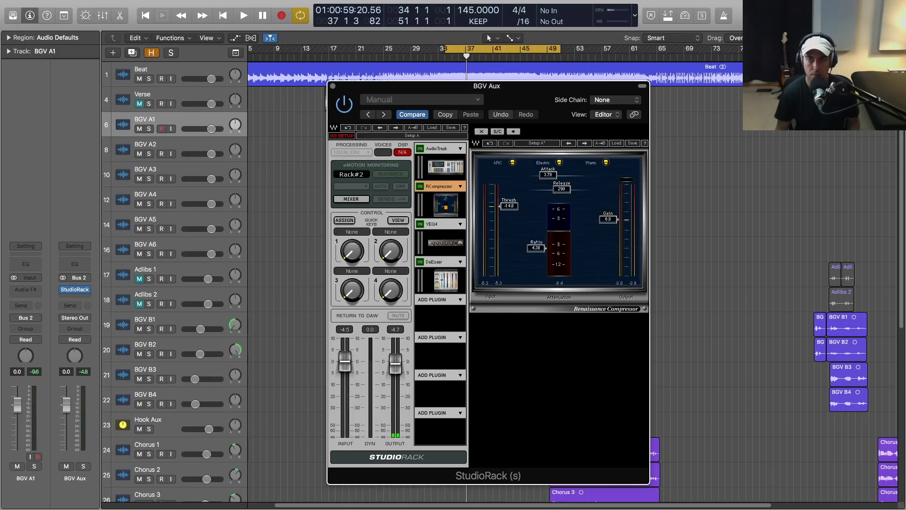
{"action": "key", "text": "space"}
{"action": "left_click_drag", "start_coordinate": [536, 248], "coordinate": [536, 241]}
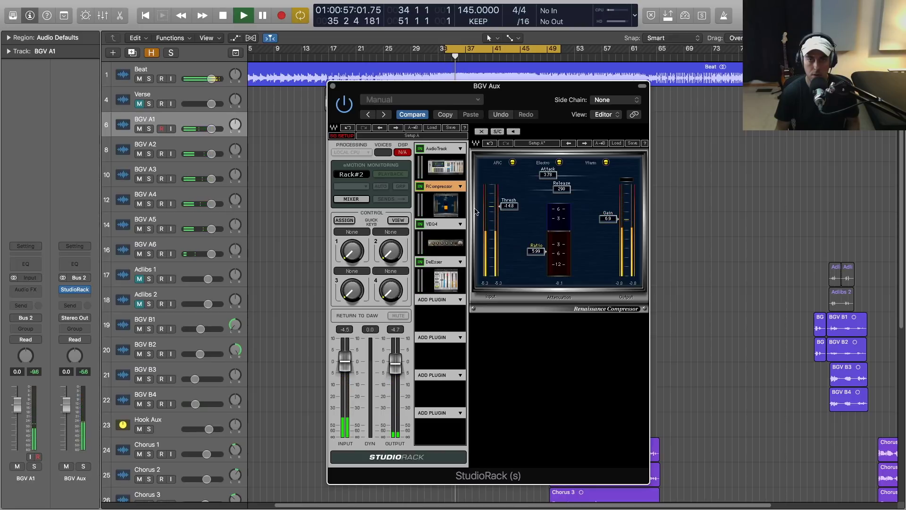
{"action": "left_click", "coordinate": [457, 244]}
{"action": "left_click", "coordinate": [446, 204]}
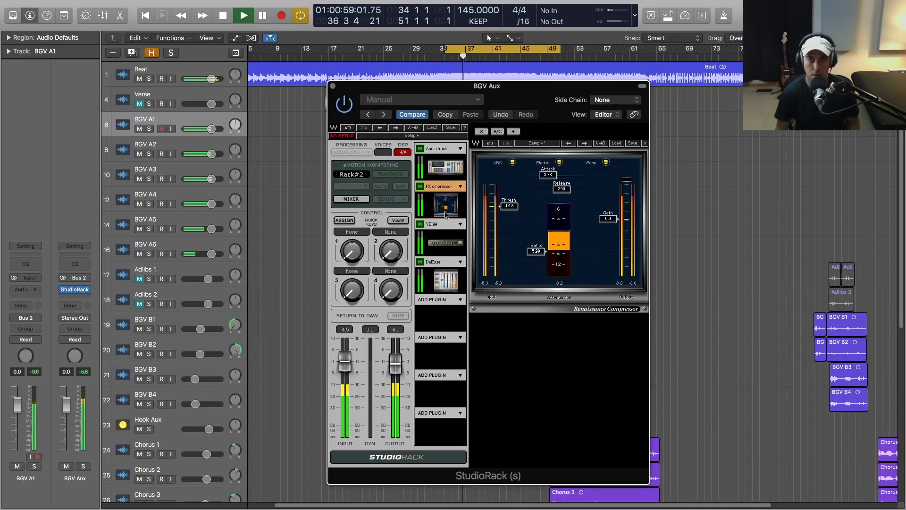
{"action": "key", "text": "space"}
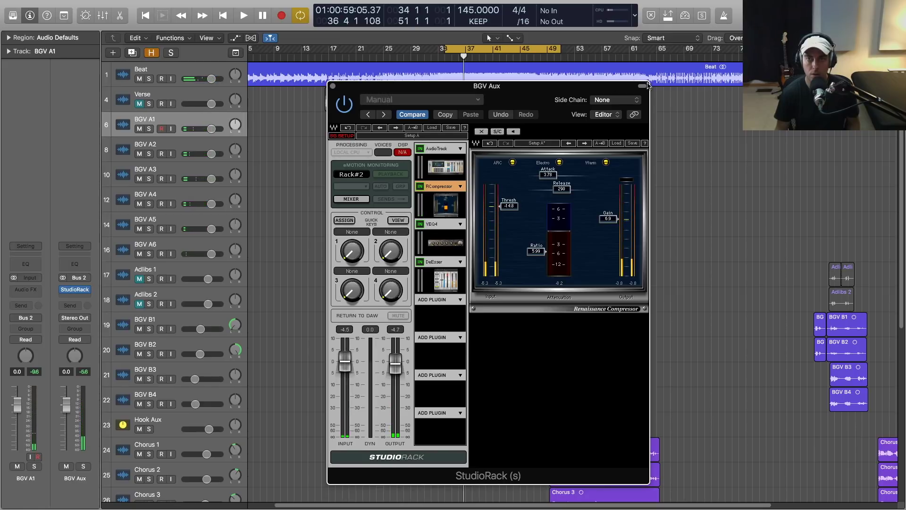
{"action": "left_click", "coordinate": [642, 86]}
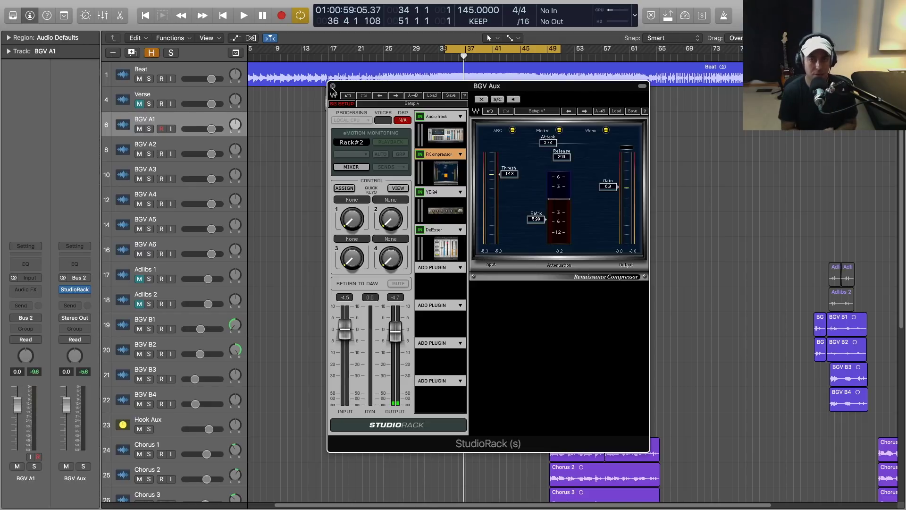
Step: Return to bar 34 and pull the BGV A3 and A6 volumes all the way down
{"action": "left_click", "coordinate": [332, 86]}
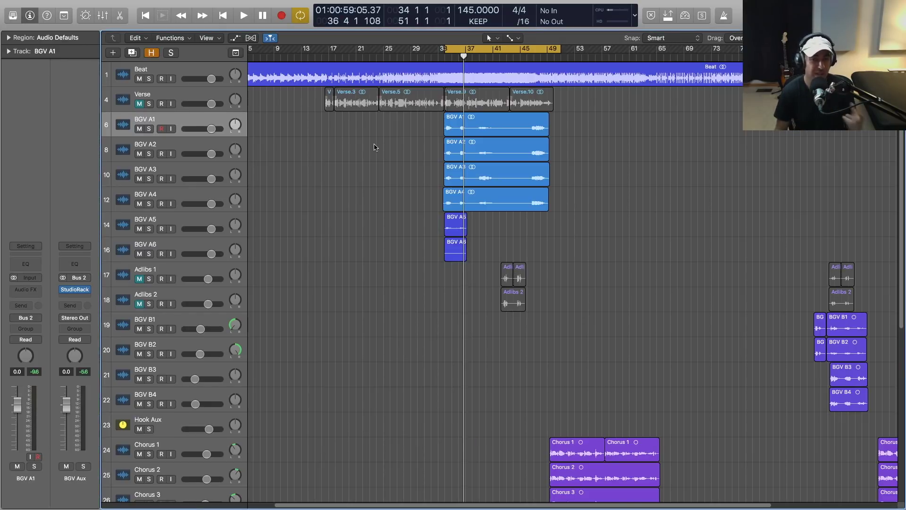
{"action": "left_click", "coordinate": [444, 57]}
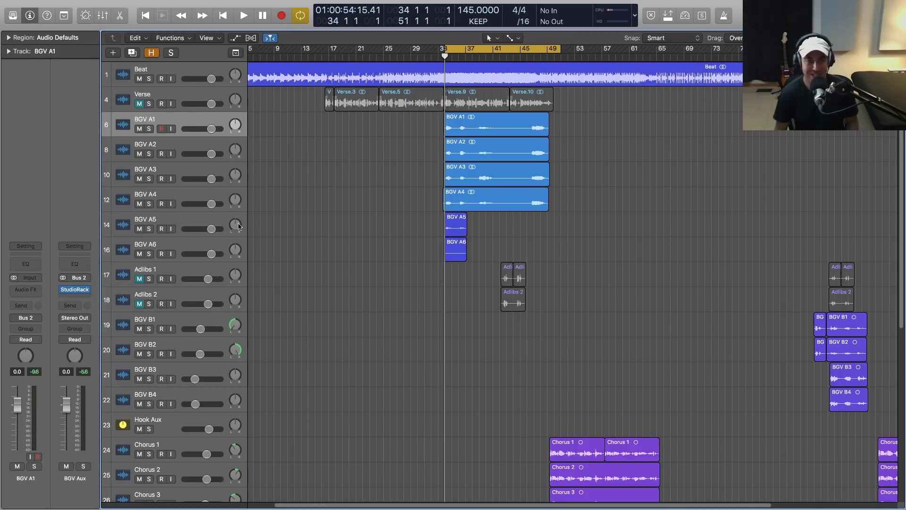
{"action": "key", "text": "space"}
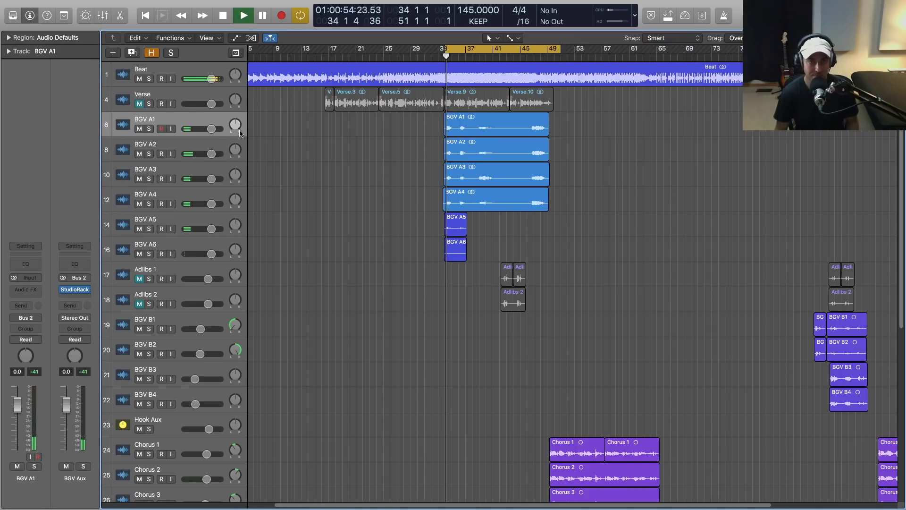
{"action": "key", "text": "space"}
{"action": "left_click_drag", "start_coordinate": [212, 178], "coordinate": [171, 216]}
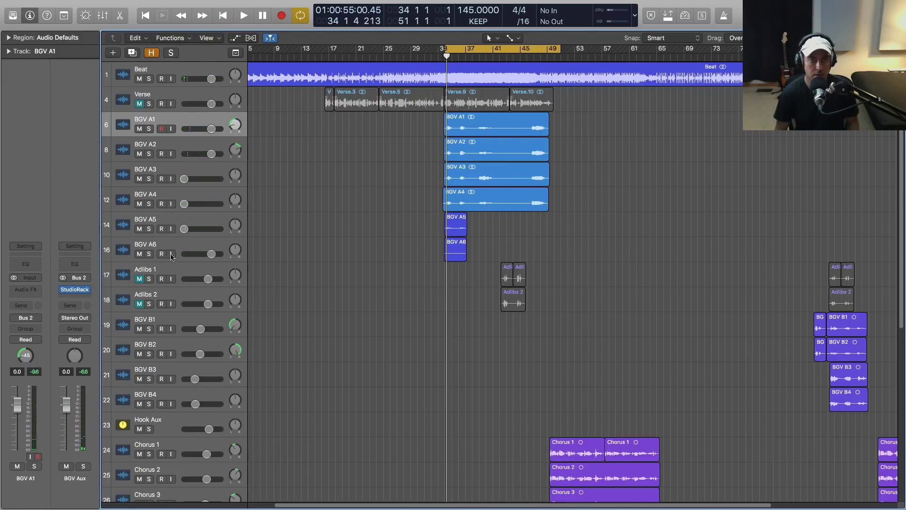
{"action": "left_click_drag", "start_coordinate": [212, 254], "coordinate": [177, 258]}
Step: Raise BGV A3 to about -4.4 dB and BGV A6 slightly while replaying
{"action": "key", "text": "space"}
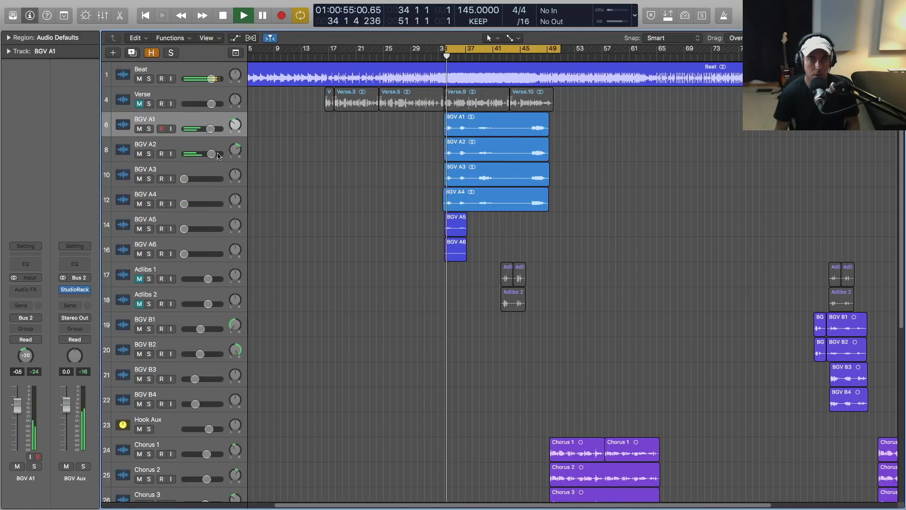
{"action": "left_click", "coordinate": [186, 178]}
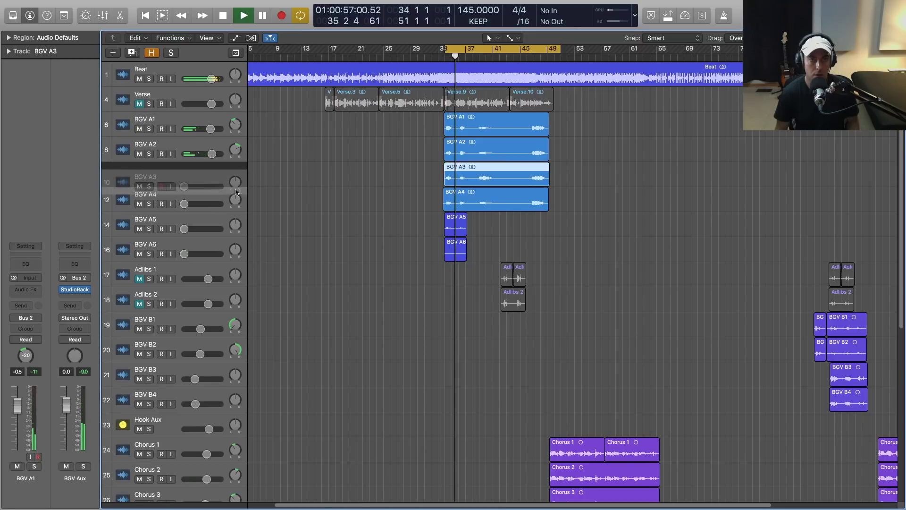
{"action": "left_click_drag", "start_coordinate": [186, 178], "coordinate": [191, 203]}
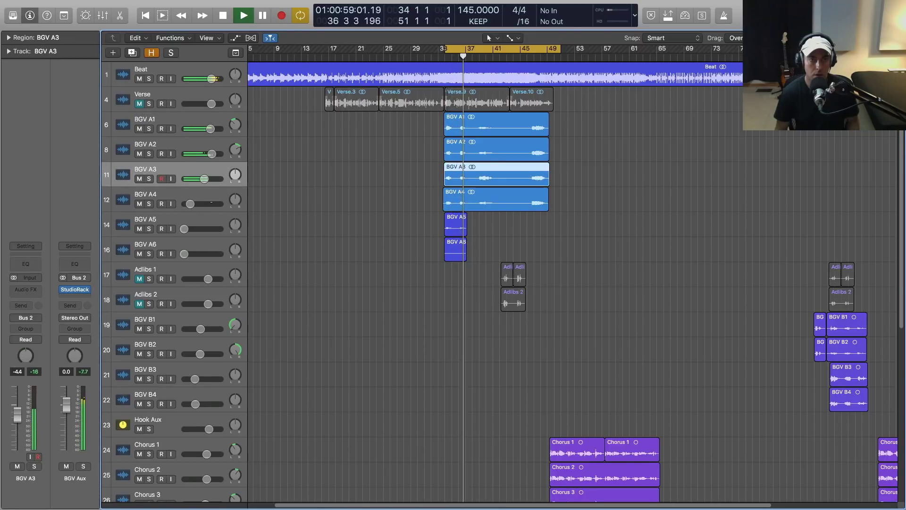
{"action": "key", "text": "space"}
{"action": "key", "text": "space"}
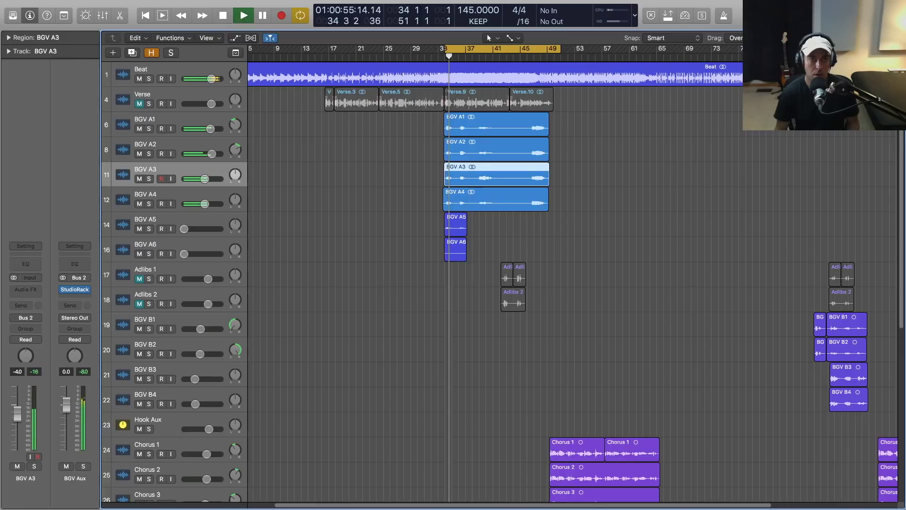
{"action": "key", "text": "space"}
{"action": "key", "text": "space"}
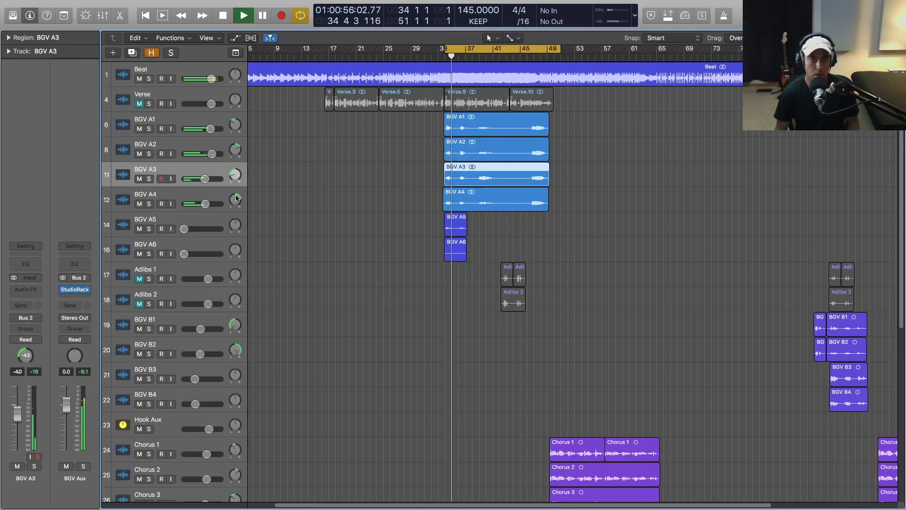
{"action": "key", "text": "space"}
{"action": "key", "text": "space"}
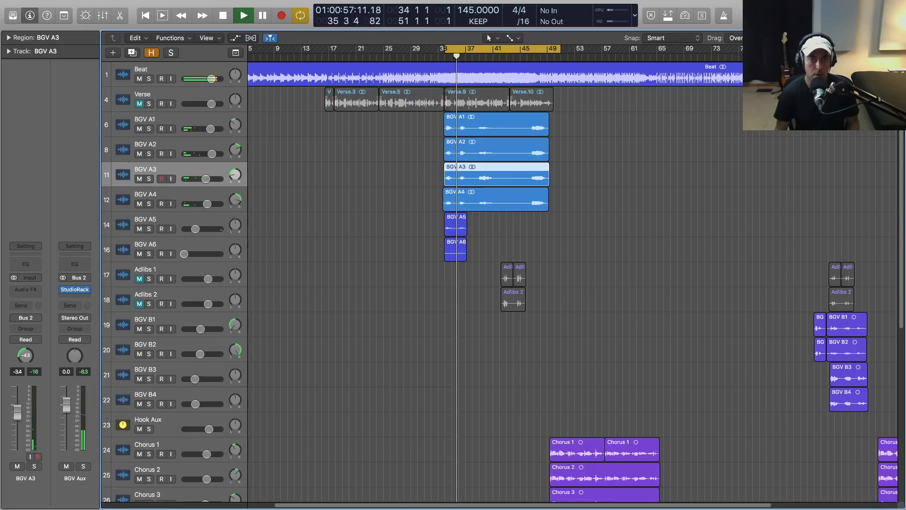
{"action": "left_click_drag", "start_coordinate": [191, 254], "coordinate": [198, 253]}
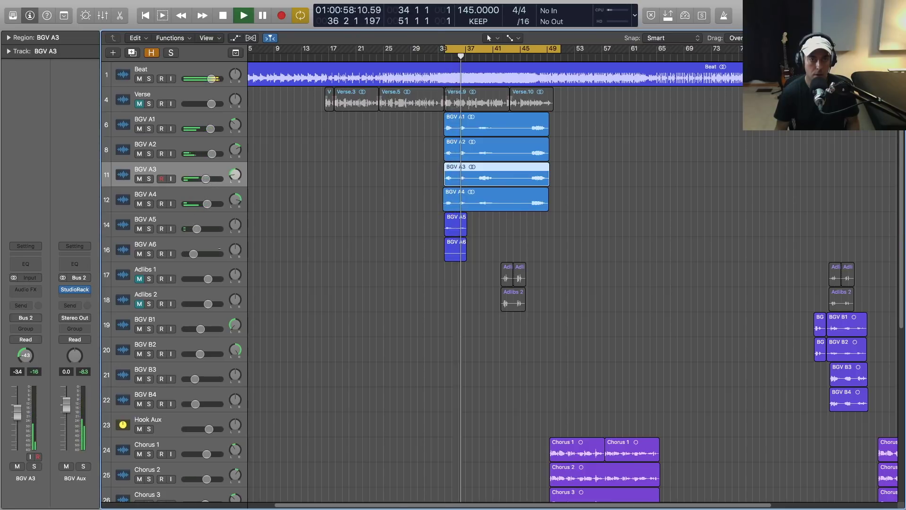
{"action": "key", "text": "space"}
{"action": "key", "text": "space"}
Step: Solo and unsolo BGV A5 to check it, then unmute the Verse track
{"action": "left_click", "coordinate": [149, 229]}
{"action": "left_click", "coordinate": [149, 229]}
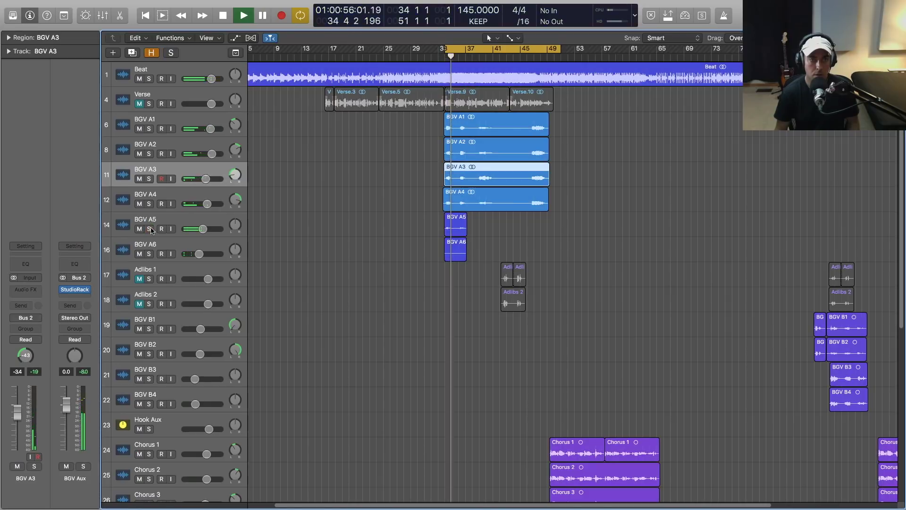
{"action": "key", "text": "space"}
{"action": "key", "text": "space"}
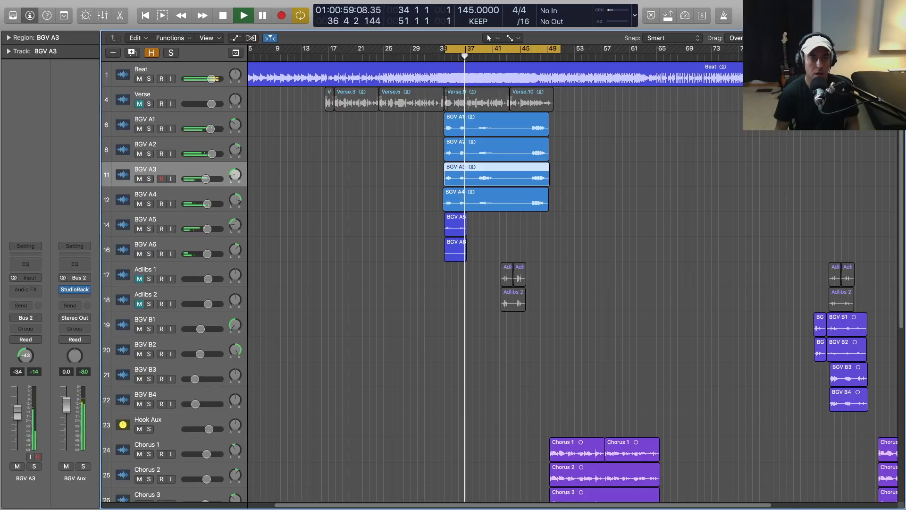
{"action": "key", "text": "space"}
{"action": "key", "text": "space"}
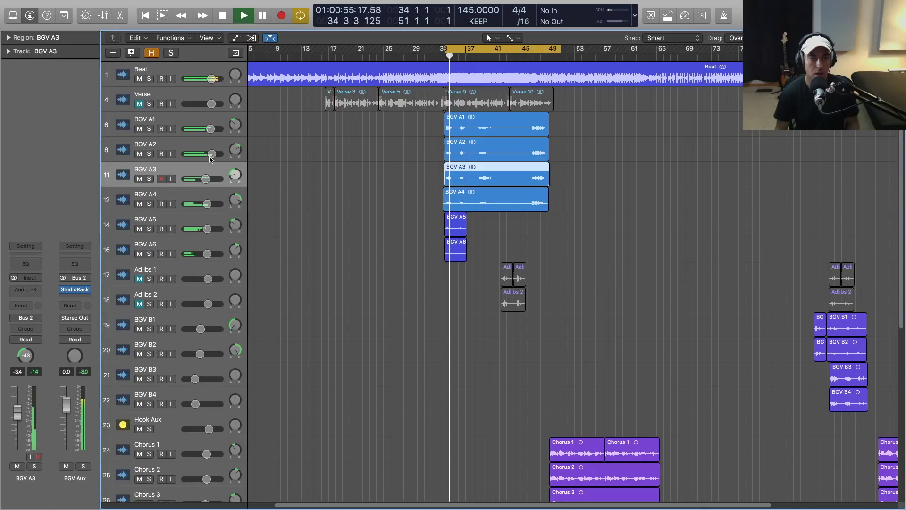
{"action": "left_click", "coordinate": [139, 103]}
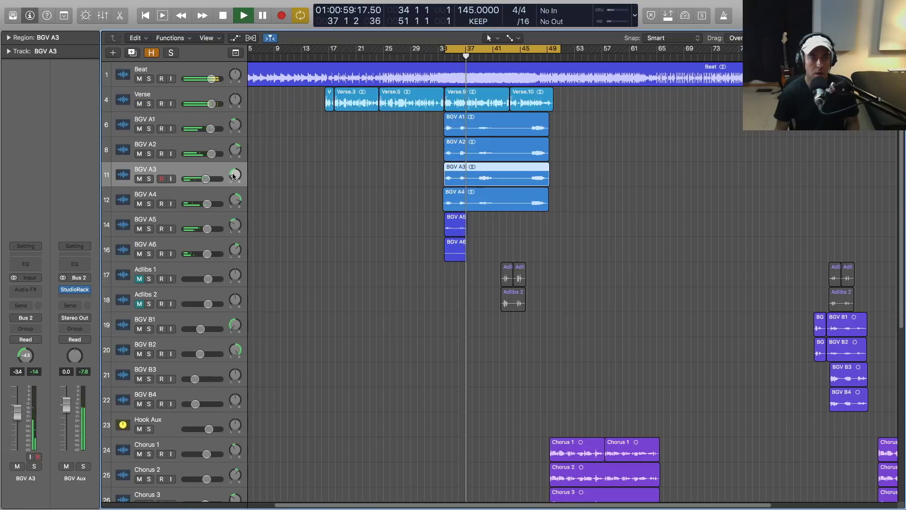
{"action": "key", "text": "space"}
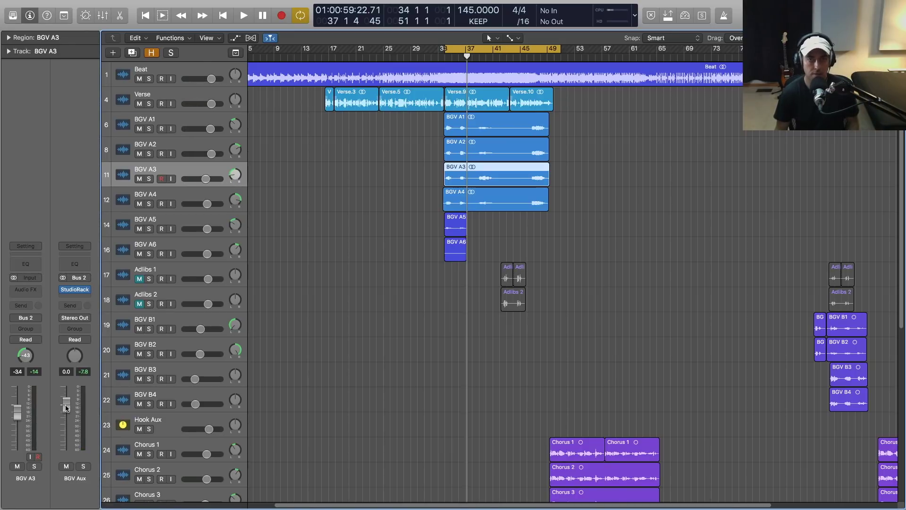
Step: Audition from the cycle start, then reopen the BGV Aux StudioRack window
{"action": "key", "text": "space"}
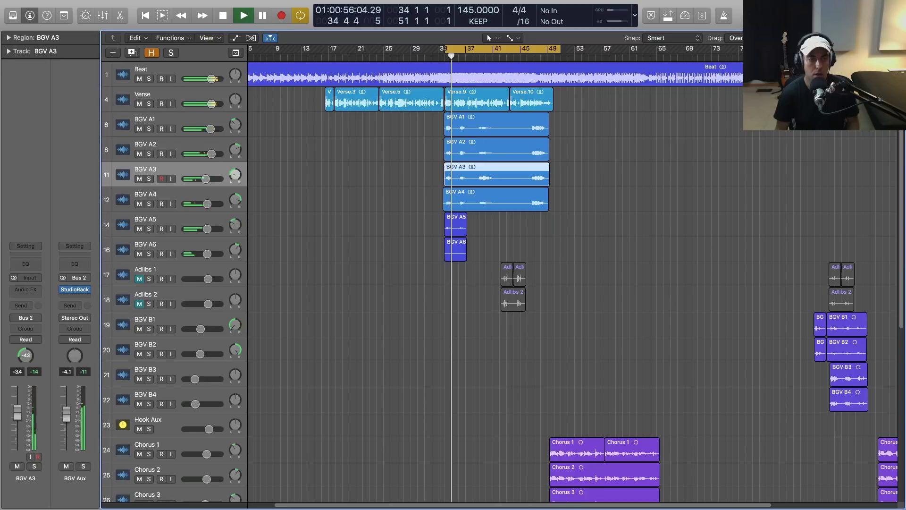
{"action": "key", "text": "Return"}
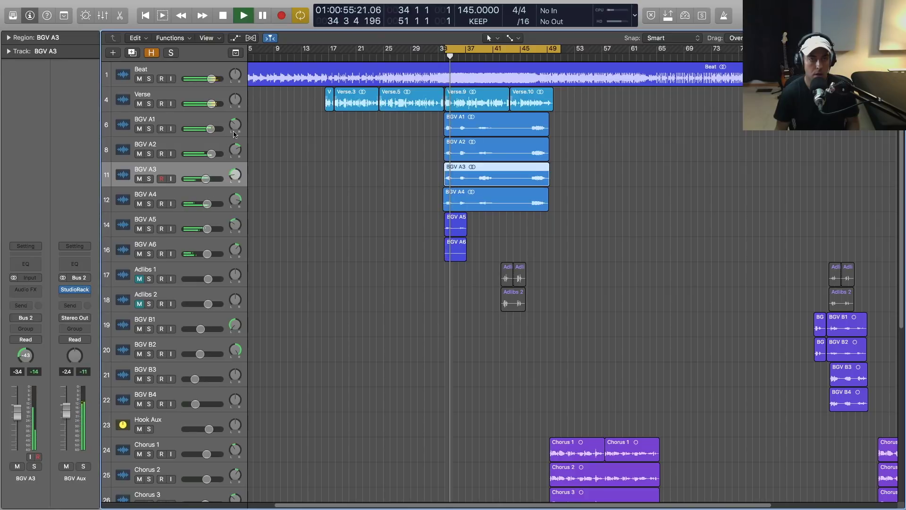
{"action": "key", "text": "space"}
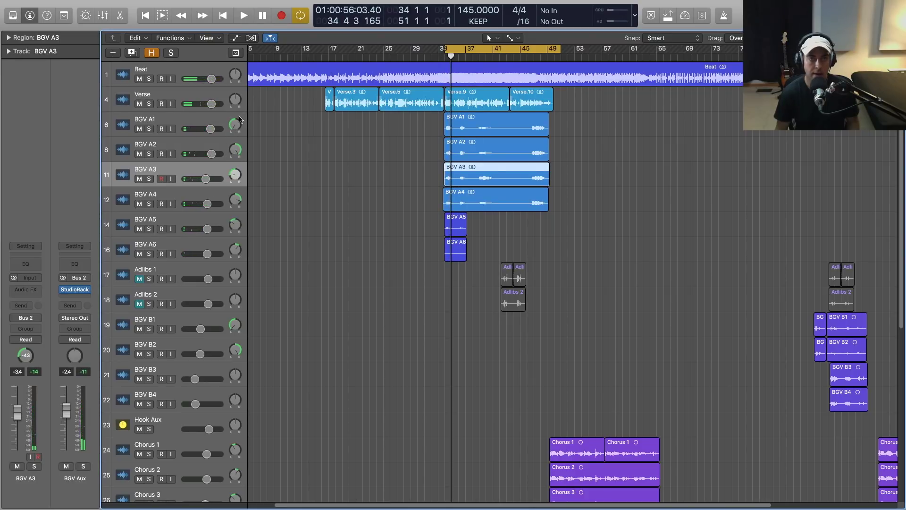
{"action": "key", "text": "space"}
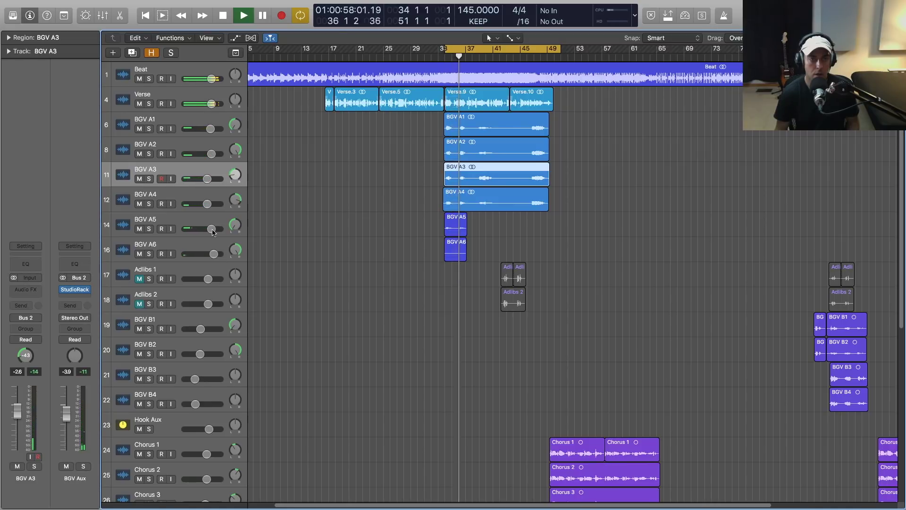
{"action": "left_click", "coordinate": [293, 241]}
Step: Show the VEQ4 editor in the BGV Aux rack, shift the window left, and audition
{"action": "key", "text": "v"}
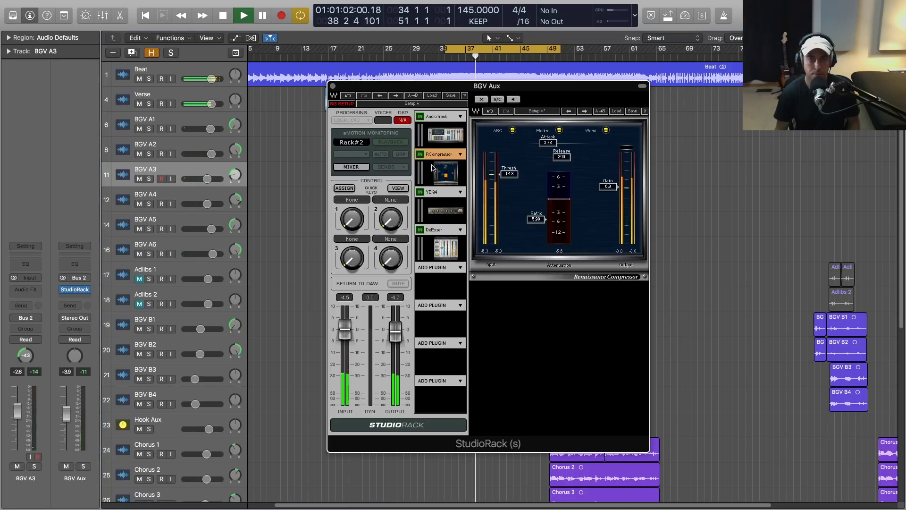
{"action": "key", "text": "space"}
{"action": "left_click", "coordinate": [462, 208]}
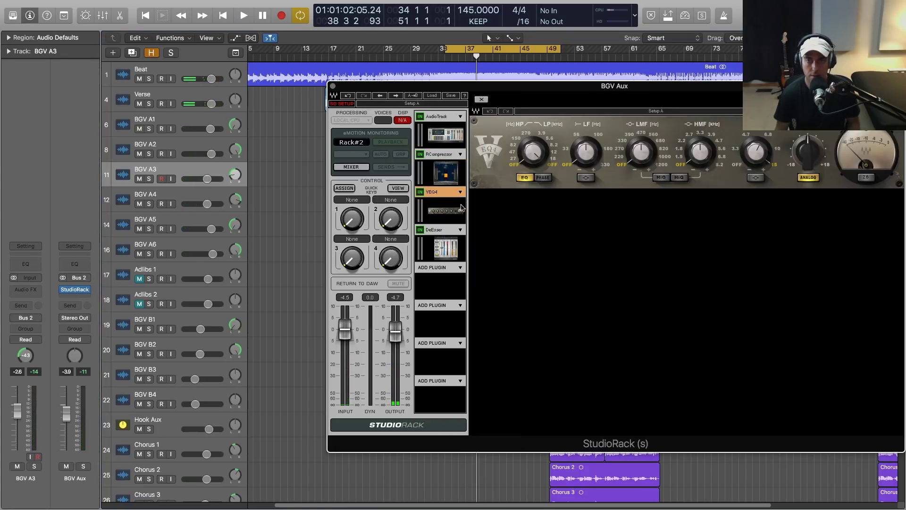
{"action": "left_click_drag", "start_coordinate": [516, 87], "coordinate": [380, 86]}
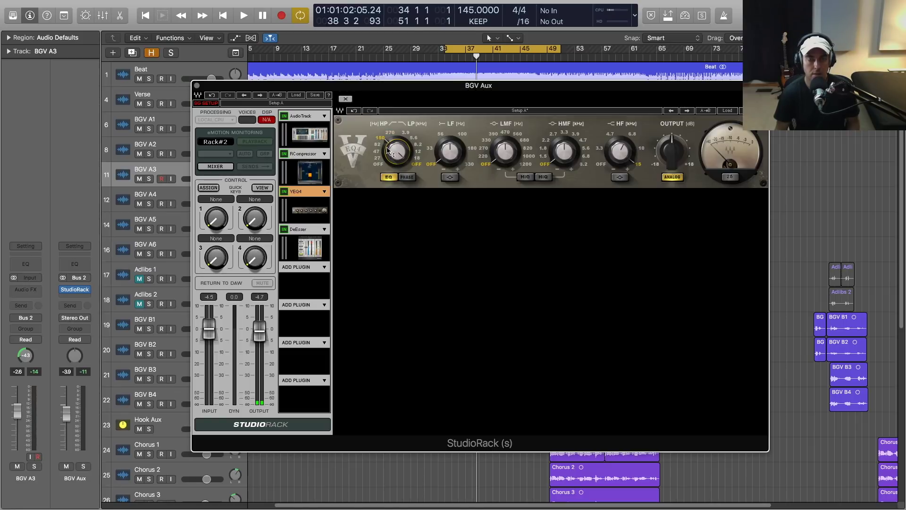
{"action": "key", "text": "space"}
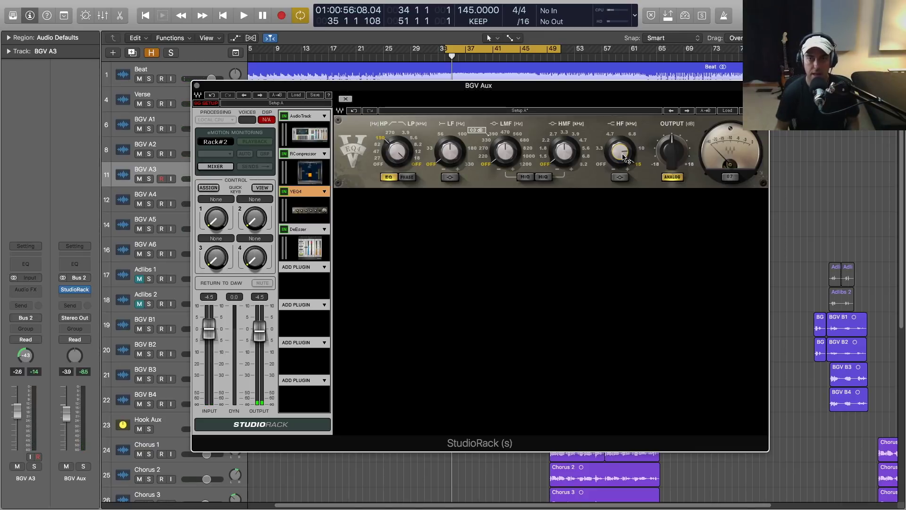
{"action": "key", "text": "space"}
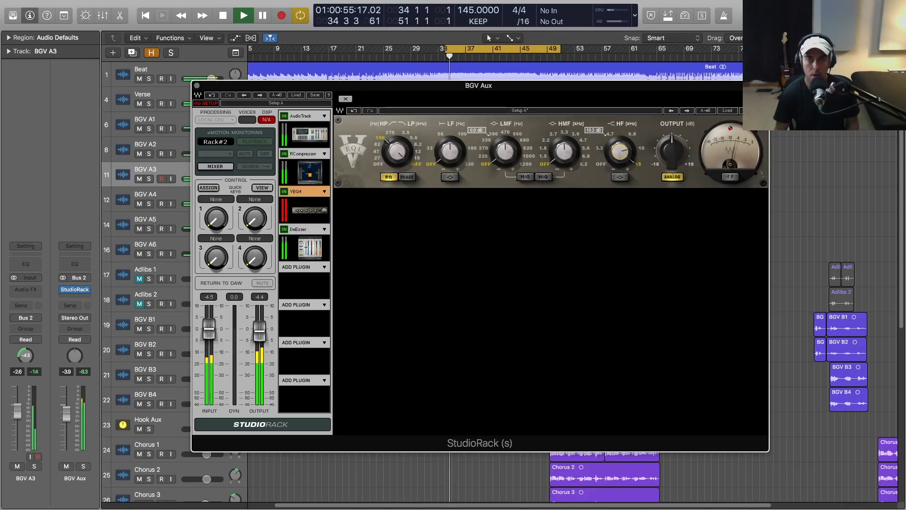
{"action": "key", "text": "space"}
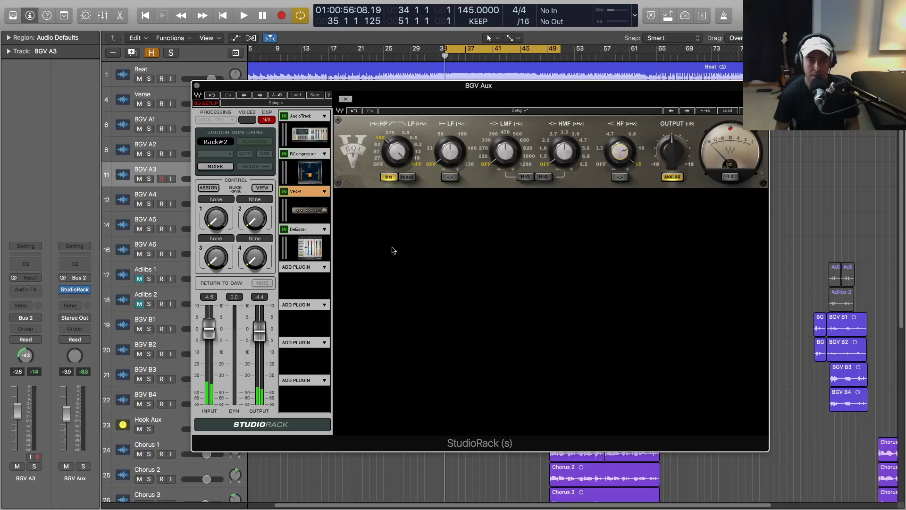
{"action": "key", "text": "space"}
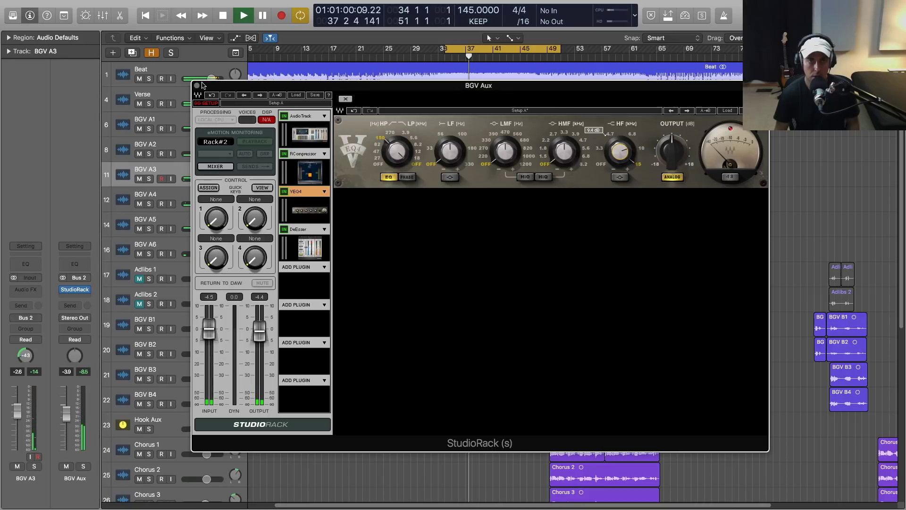
Step: Load RVerb into the empty slot of the BGV Aux rack
{"action": "key", "text": "space"}
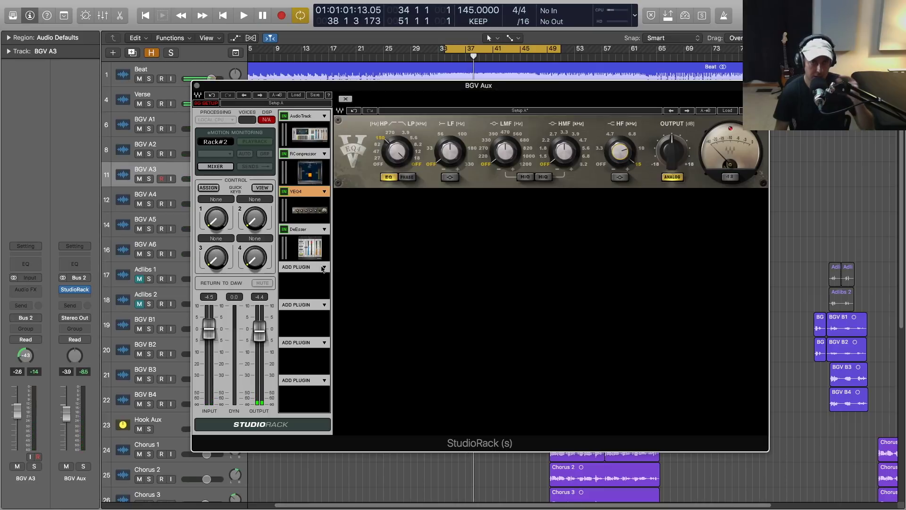
{"action": "left_click", "coordinate": [324, 268]}
{"action": "mouse_move", "coordinate": [376, 275]}
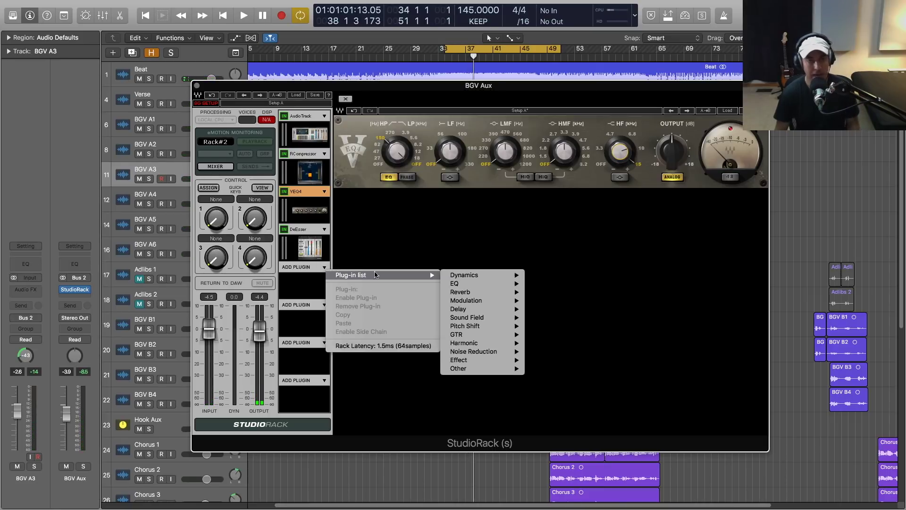
{"action": "mouse_move", "coordinate": [504, 292]}
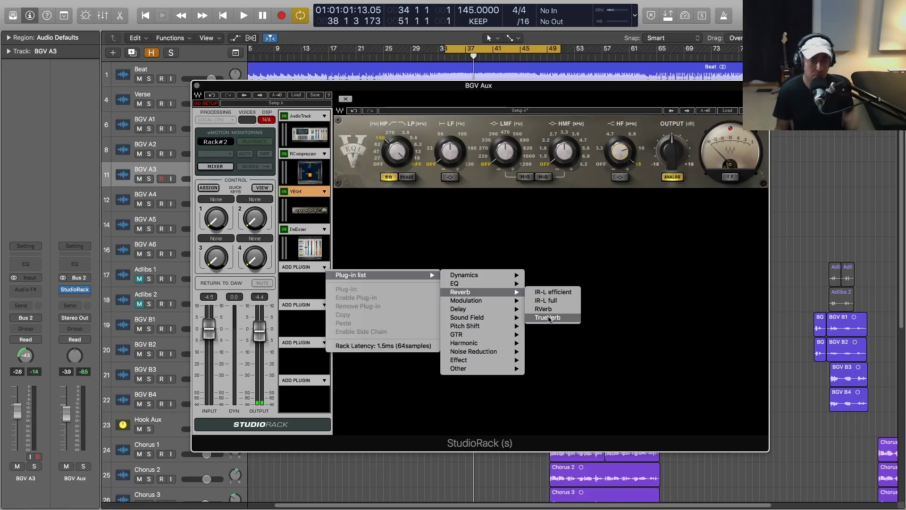
{"action": "left_click", "coordinate": [544, 309]}
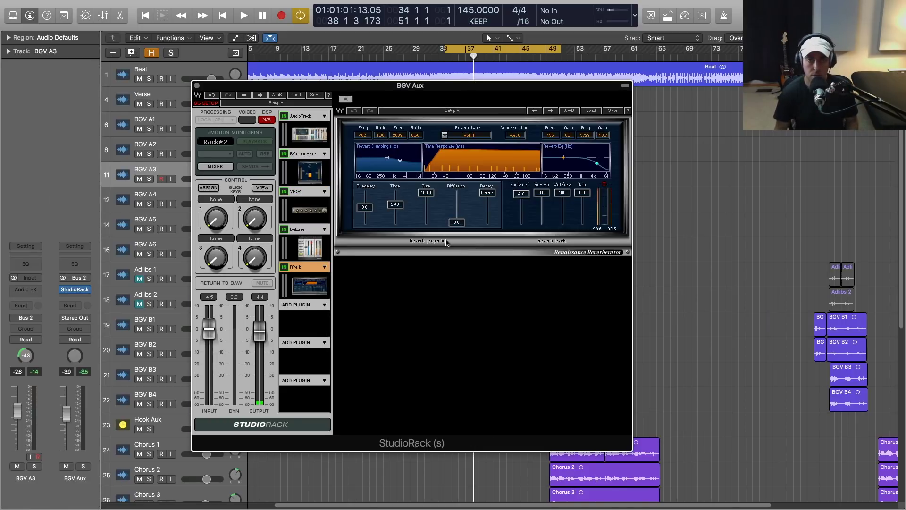
Step: Set reverb time to 2.53, cut lows, wet/dry to 35, high shelf to about 7148 Hz
{"action": "left_click_drag", "start_coordinate": [400, 210], "coordinate": [399, 204]}
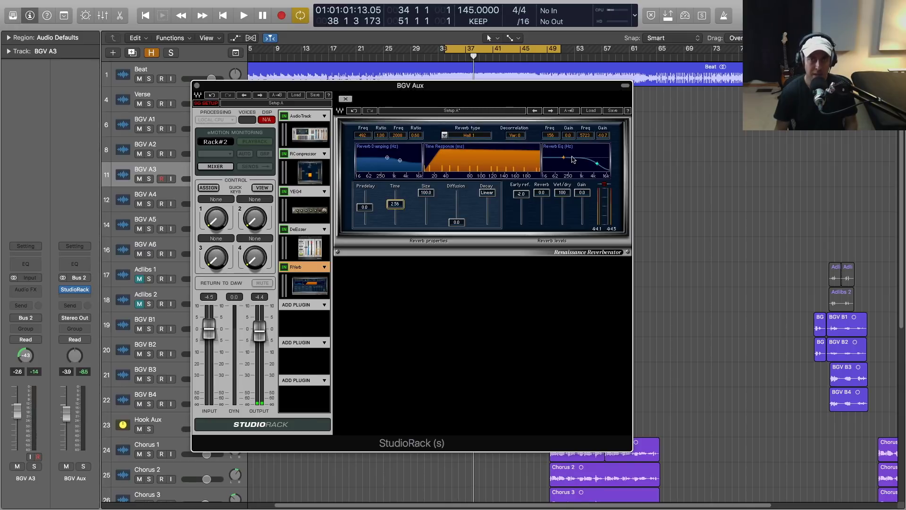
{"action": "left_click_drag", "start_coordinate": [566, 159], "coordinate": [576, 165]}
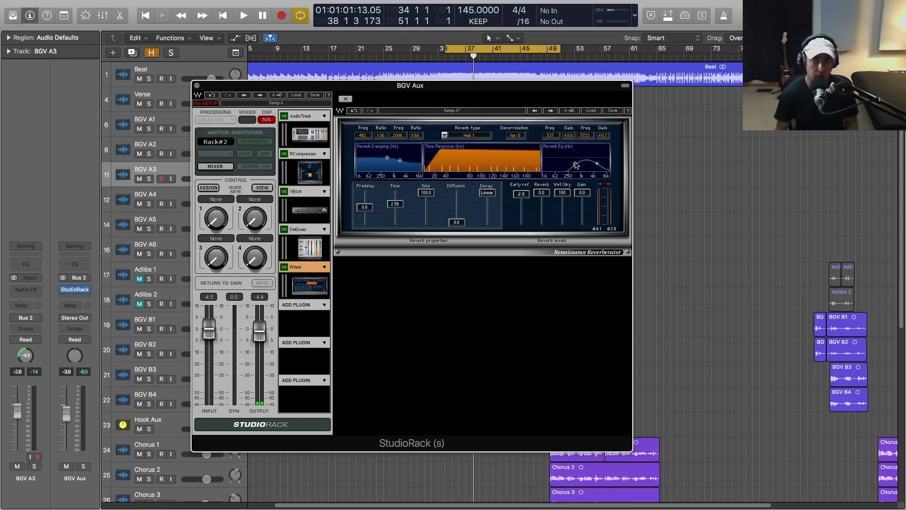
{"action": "left_click_drag", "start_coordinate": [562, 193], "coordinate": [562, 215]}
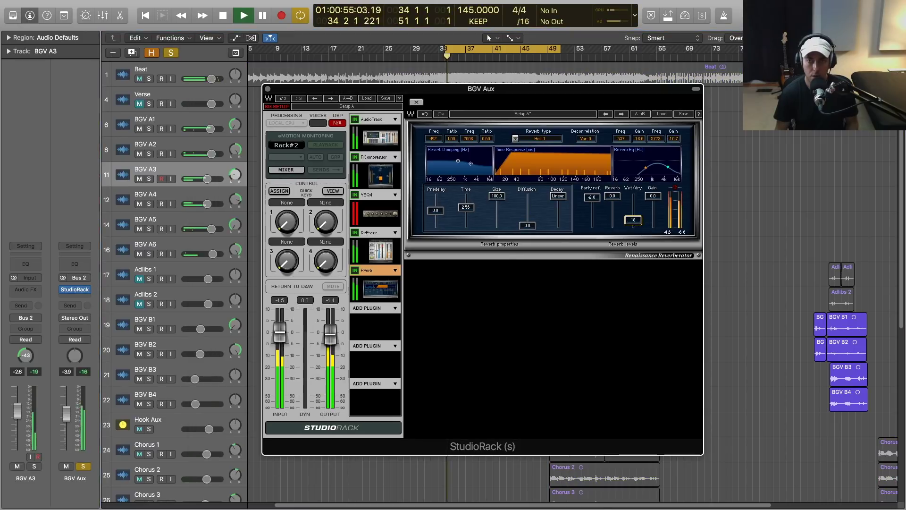
{"action": "left_click_drag", "start_coordinate": [634, 222], "coordinate": [634, 216]}
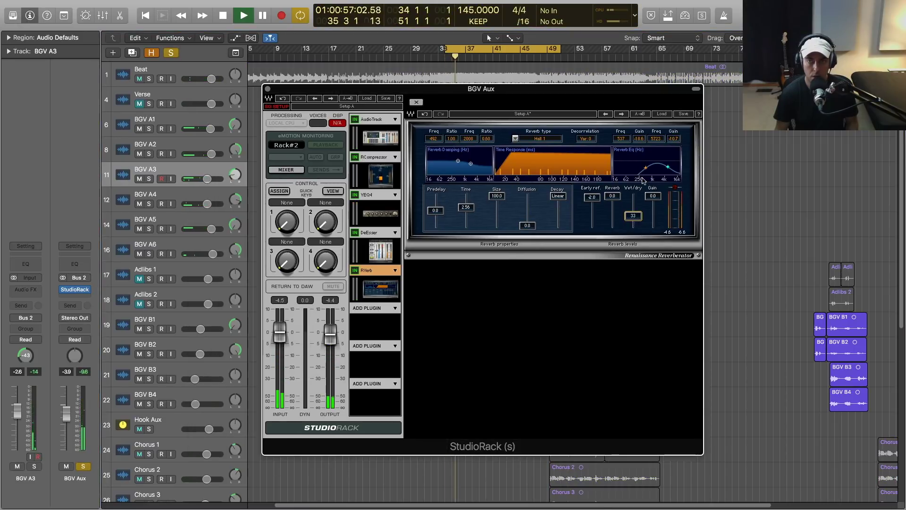
{"action": "left_click_drag", "start_coordinate": [683, 171], "coordinate": [670, 167]}
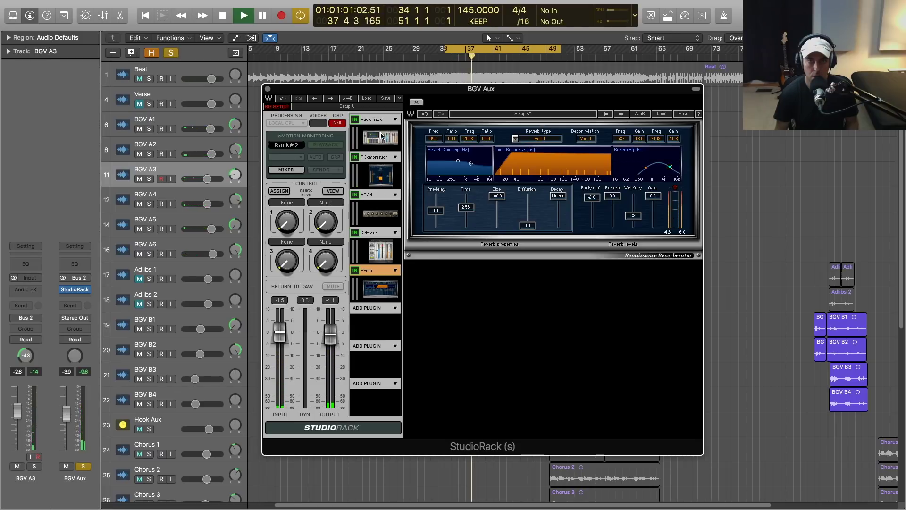
{"action": "left_click_drag", "start_coordinate": [387, 88], "coordinate": [362, 91]}
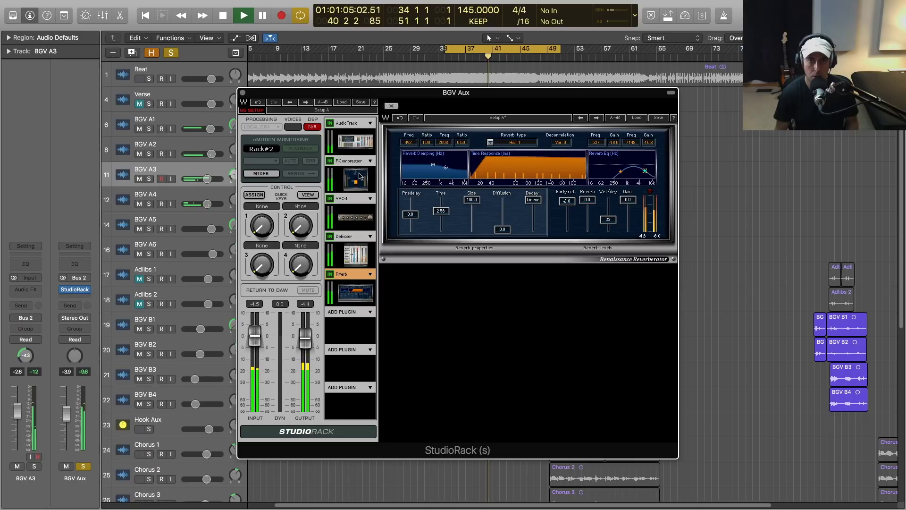
{"action": "key", "text": "space"}
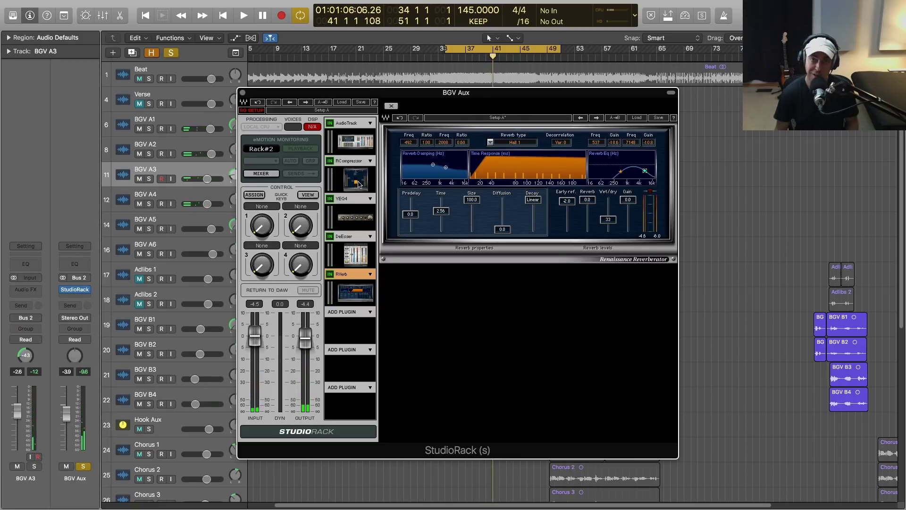
Step: Lower the AudioTrack gate threshold and audition the result
{"action": "left_click", "coordinate": [357, 189]}
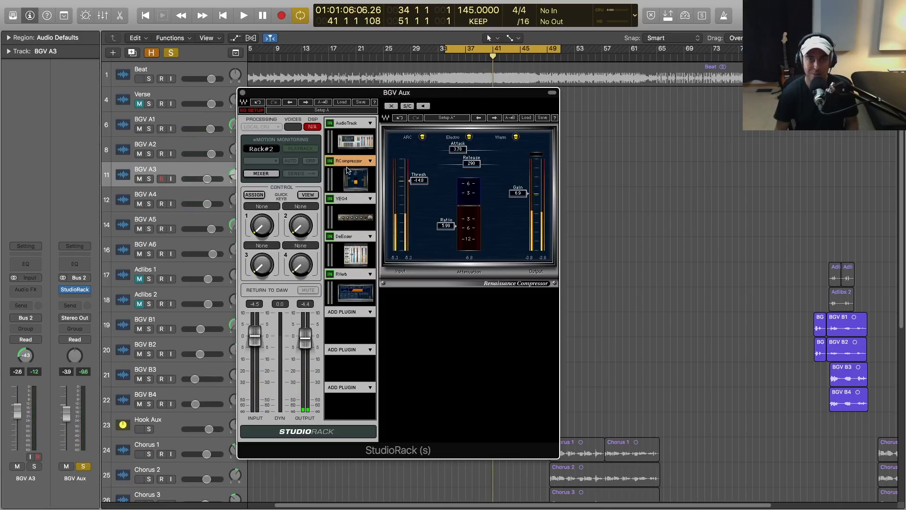
{"action": "left_click", "coordinate": [351, 144]}
{"action": "left_click_drag", "start_coordinate": [639, 180], "coordinate": [640, 201]}
{"action": "key", "text": "space"}
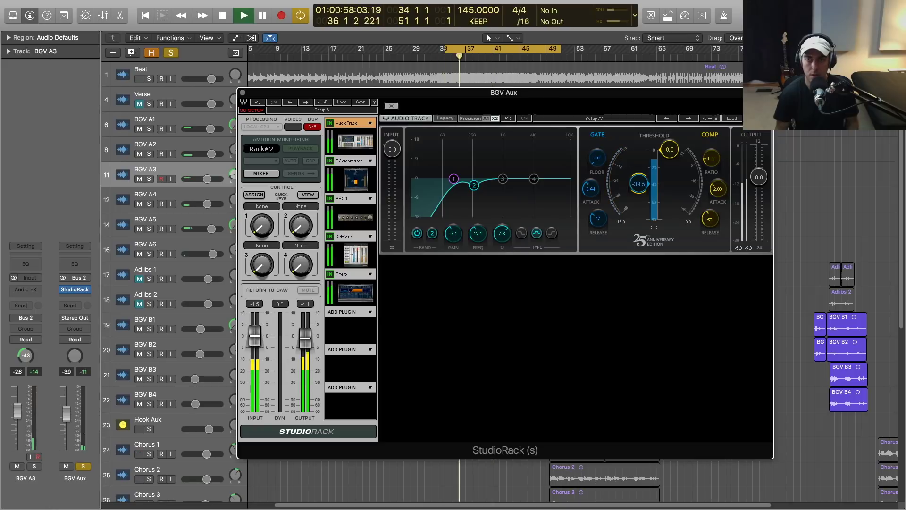
{"action": "key", "text": "space"}
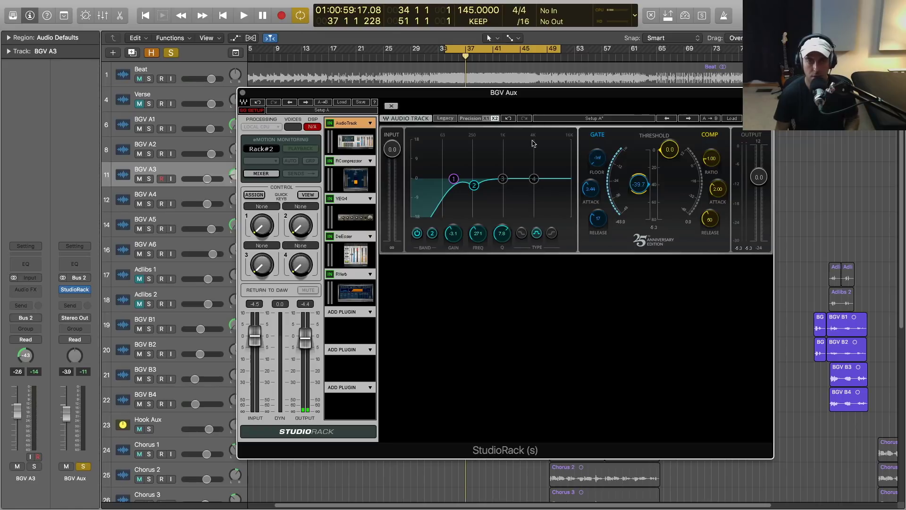
Step: Switch RVerb to Church with 2.86 time and a 7951 Hz high shelf
{"action": "left_click", "coordinate": [488, 142]}
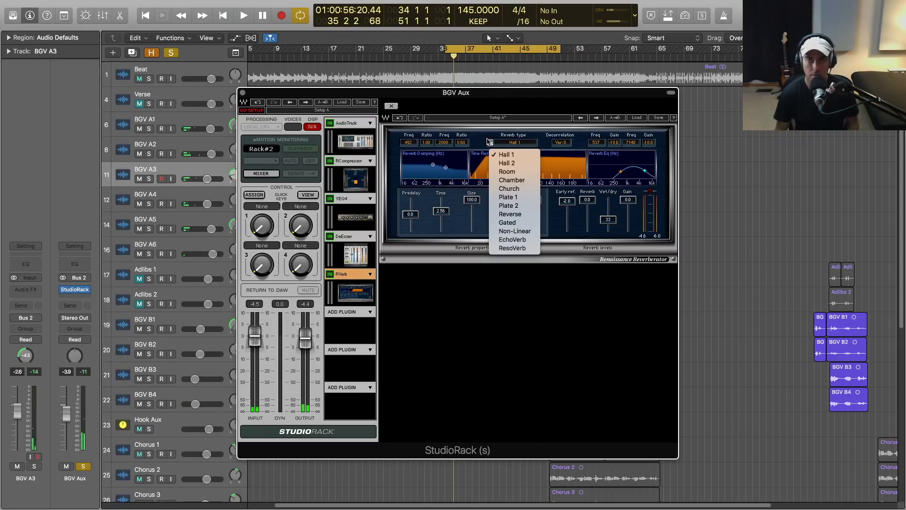
{"action": "left_click", "coordinate": [518, 188]}
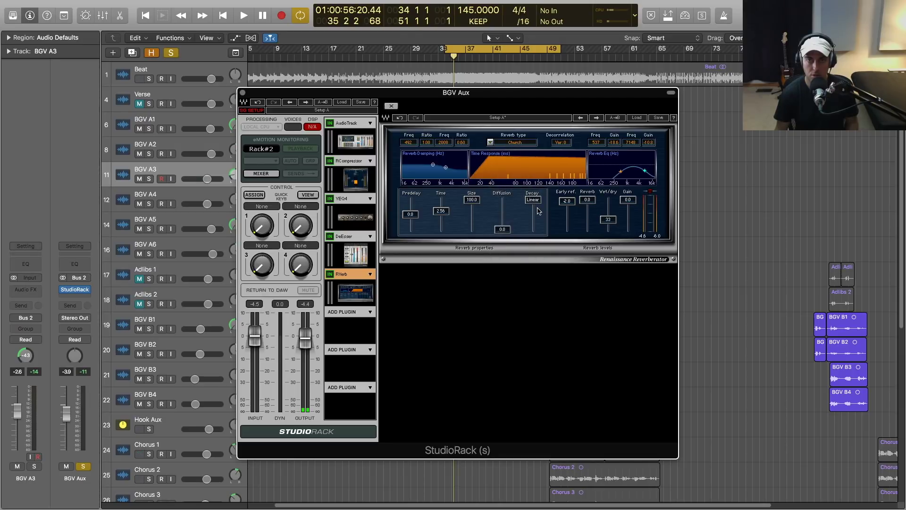
{"action": "key", "text": "space"}
{"action": "left_click_drag", "start_coordinate": [441, 211], "coordinate": [441, 211]}
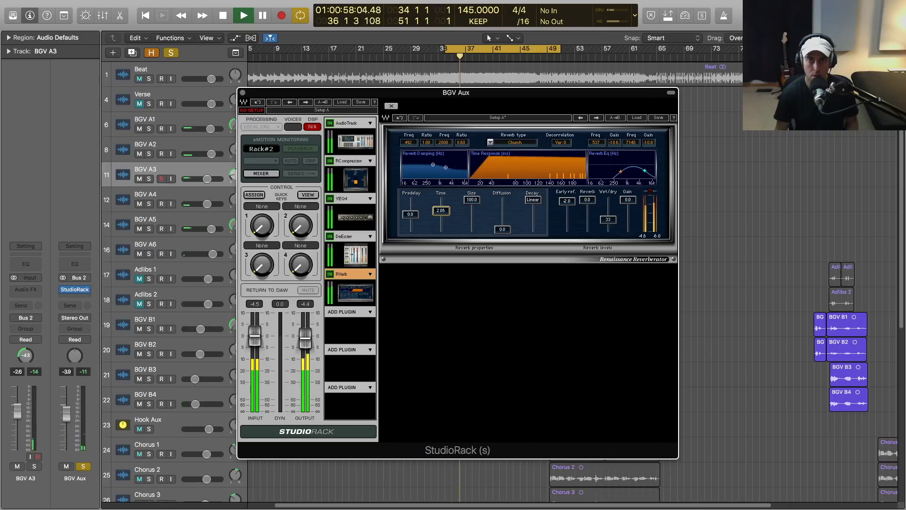
{"action": "left_click_drag", "start_coordinate": [645, 171], "coordinate": [646, 170]}
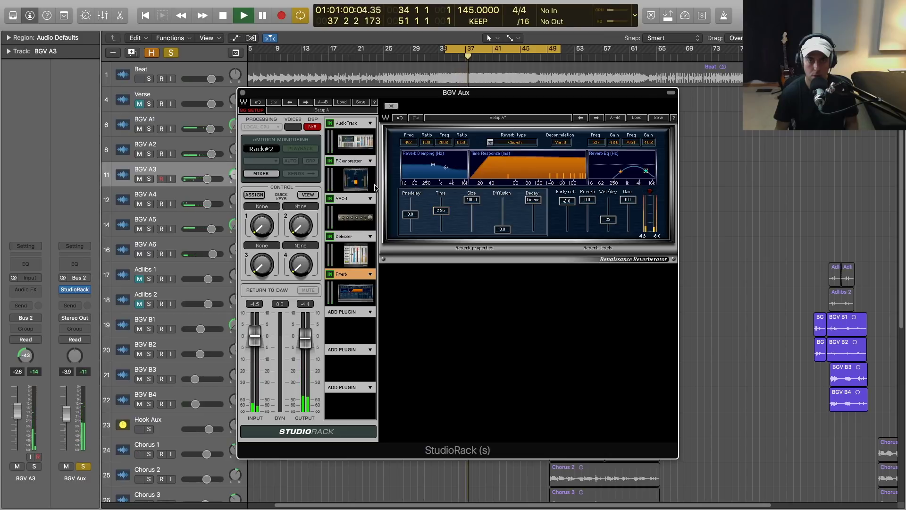
{"action": "key", "text": "space"}
{"action": "key", "text": "space"}
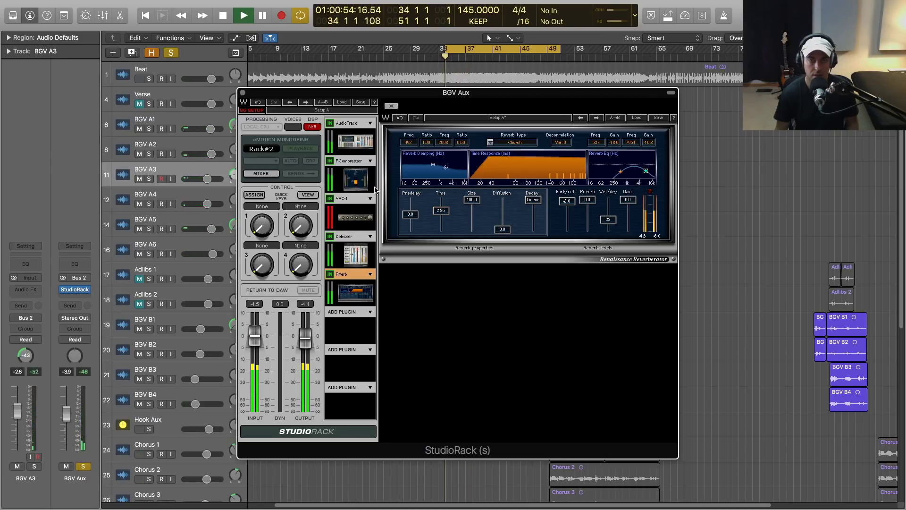
Step: Load H-Delay into the BGV Aux rack and place it ahead of RVerb
{"action": "left_click", "coordinate": [372, 312]}
{"action": "mouse_move", "coordinate": [467, 320]}
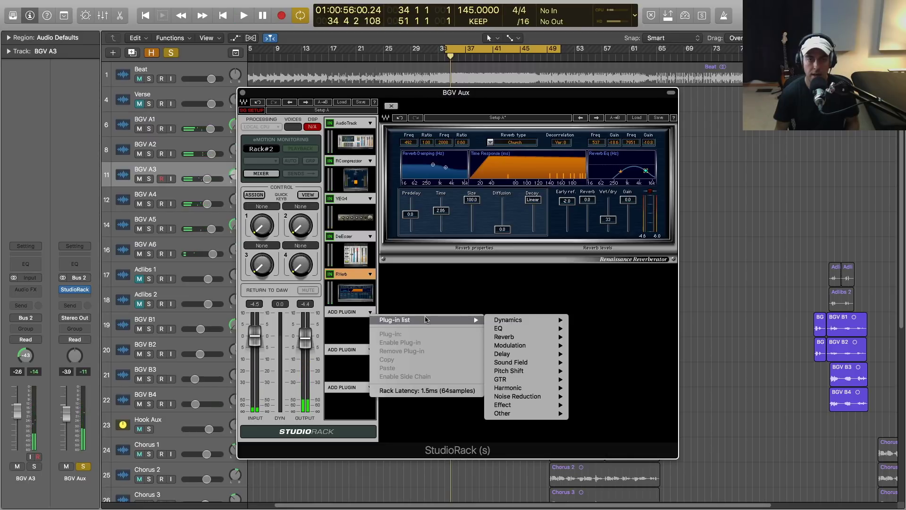
{"action": "mouse_move", "coordinate": [518, 354]}
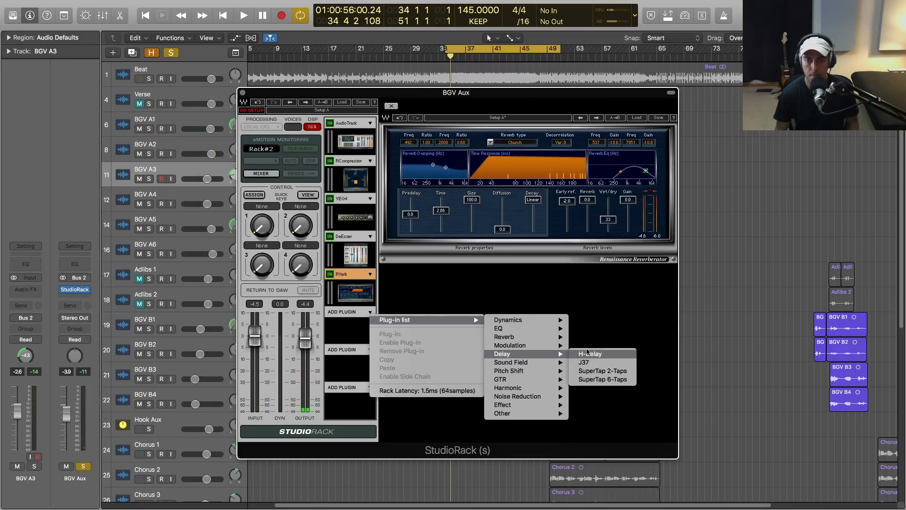
{"action": "left_click", "coordinate": [590, 354]}
{"action": "left_click_drag", "start_coordinate": [351, 322], "coordinate": [352, 281]}
Step: Set H-Delay to 1/16 with Ping Pong on, audition, and turn off global solo
{"action": "left_click_drag", "start_coordinate": [475, 162], "coordinate": [479, 208]}
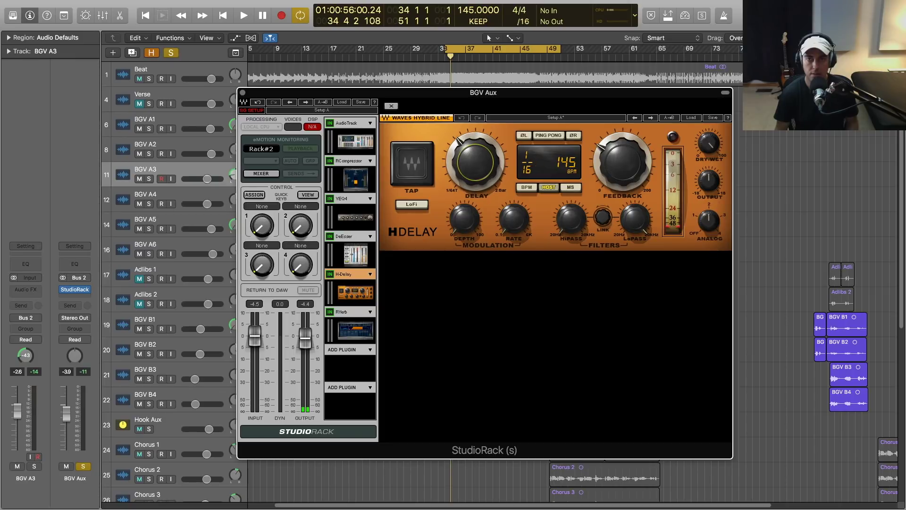
{"action": "left_click", "coordinate": [549, 135]}
{"action": "mouse_move", "coordinate": [706, 148]}
{"action": "key", "text": "space"}
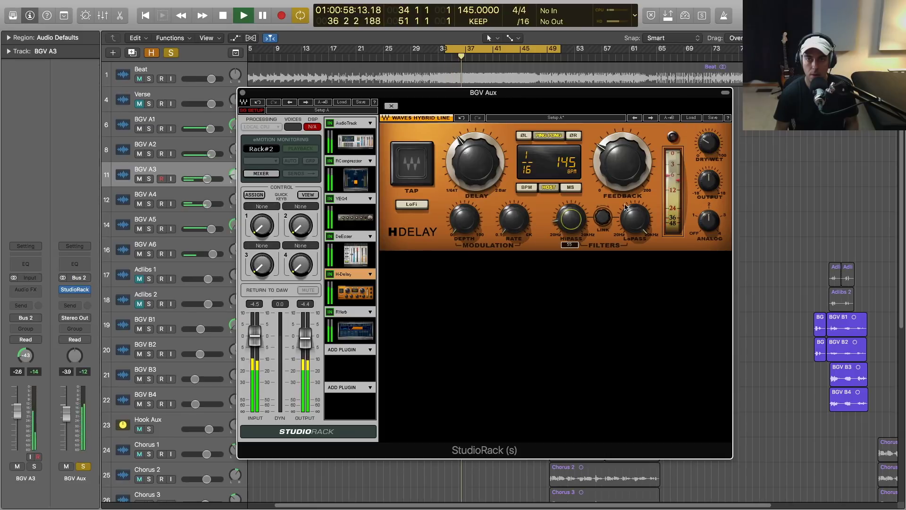
{"action": "mouse_move", "coordinate": [622, 162]}
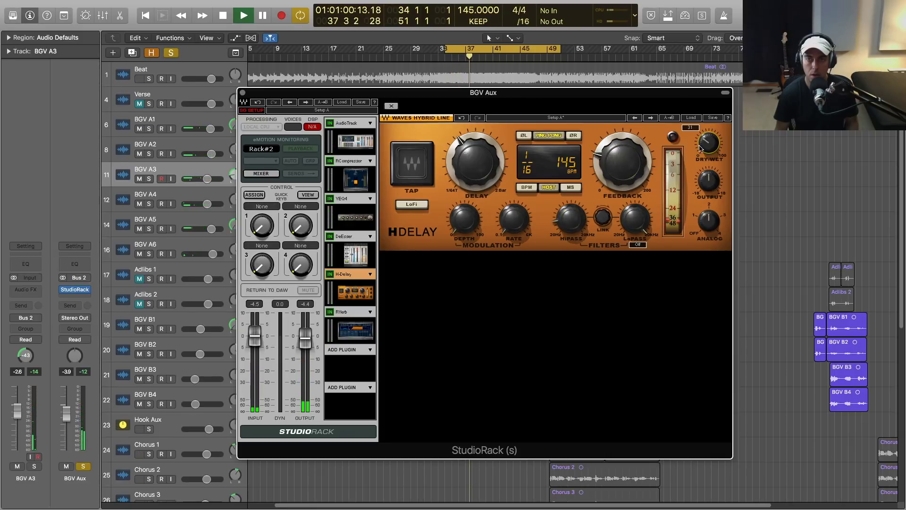
{"action": "key", "text": "space"}
{"action": "key", "text": "space"}
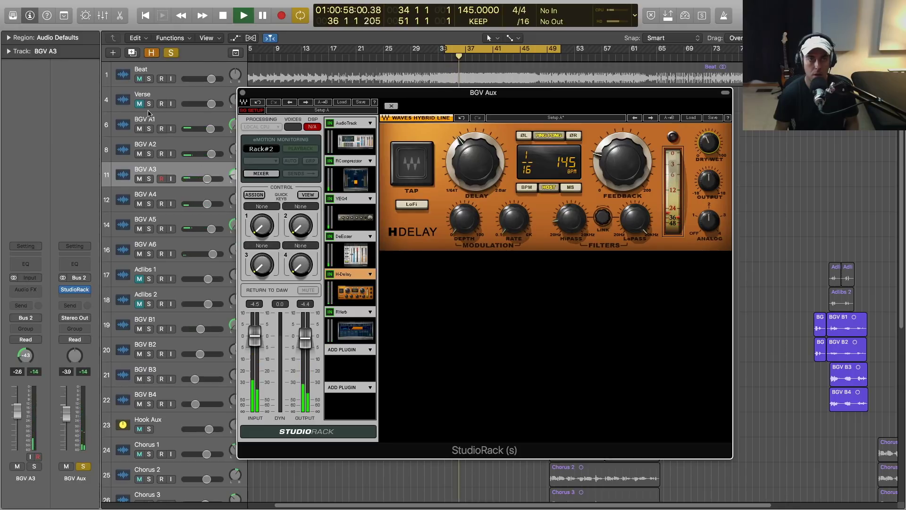
{"action": "key", "text": "space"}
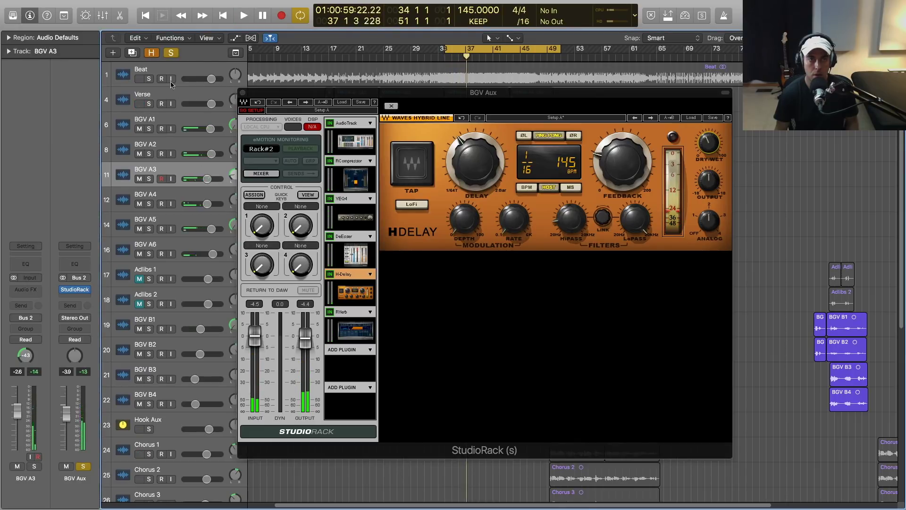
{"action": "key", "text": "ctrl+alt+super+s"}
Step: Close the BGV Aux plugin window, toggle the Beat mute, and turn cycle looping off
{"action": "key", "text": "space"}
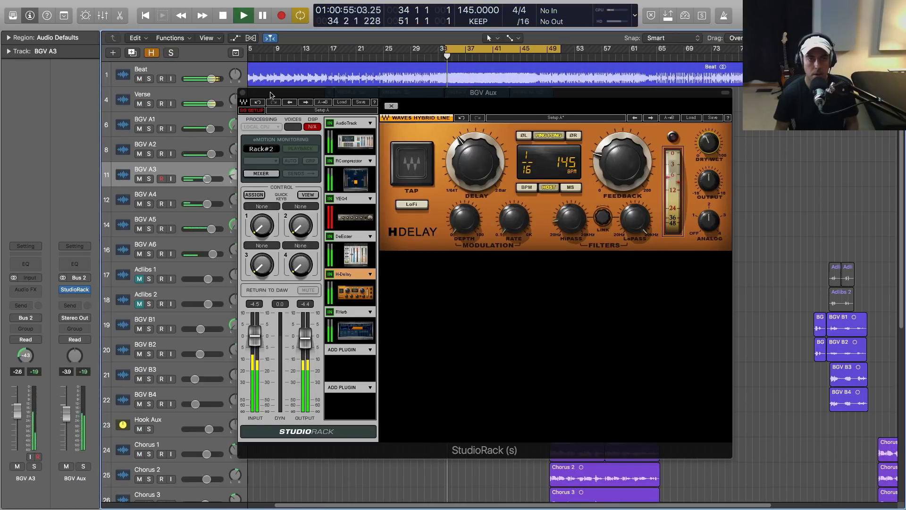
{"action": "left_click_drag", "start_coordinate": [264, 94], "coordinate": [294, 90]}
{"action": "left_click", "coordinate": [273, 88]}
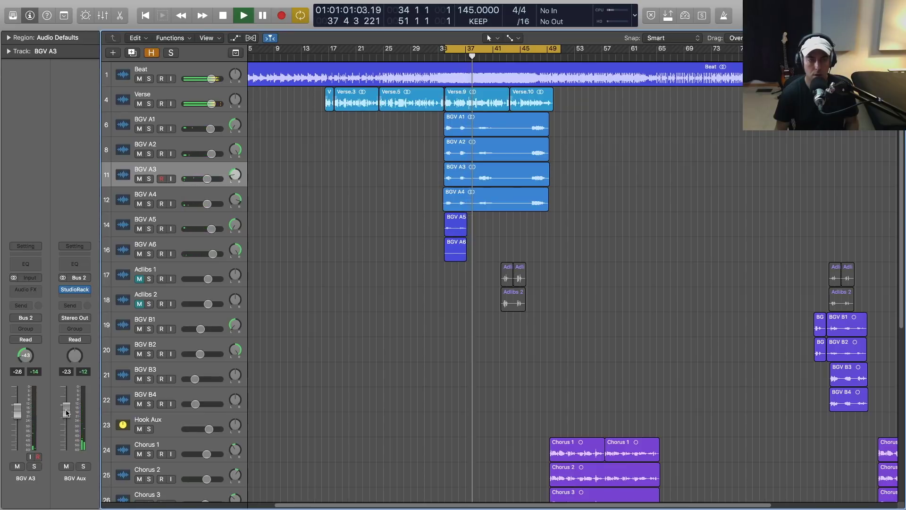
{"action": "left_click", "coordinate": [139, 79]}
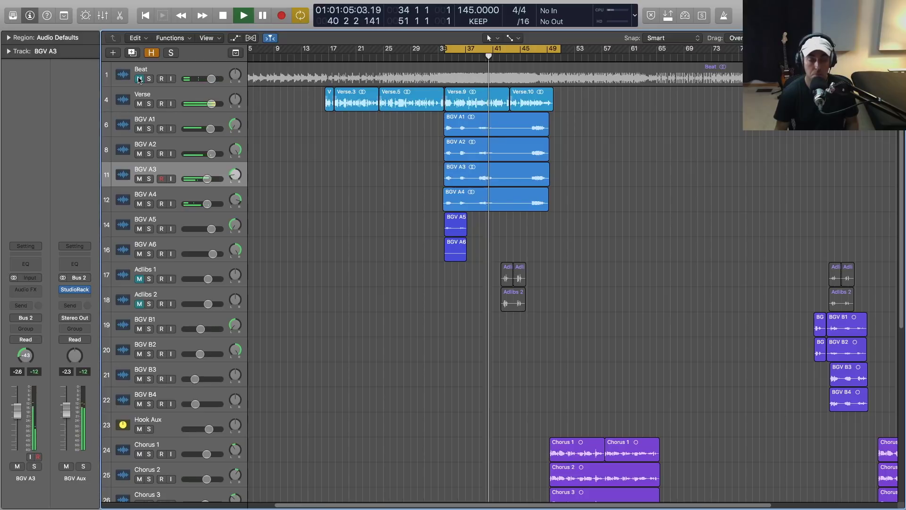
{"action": "left_click", "coordinate": [140, 79]}
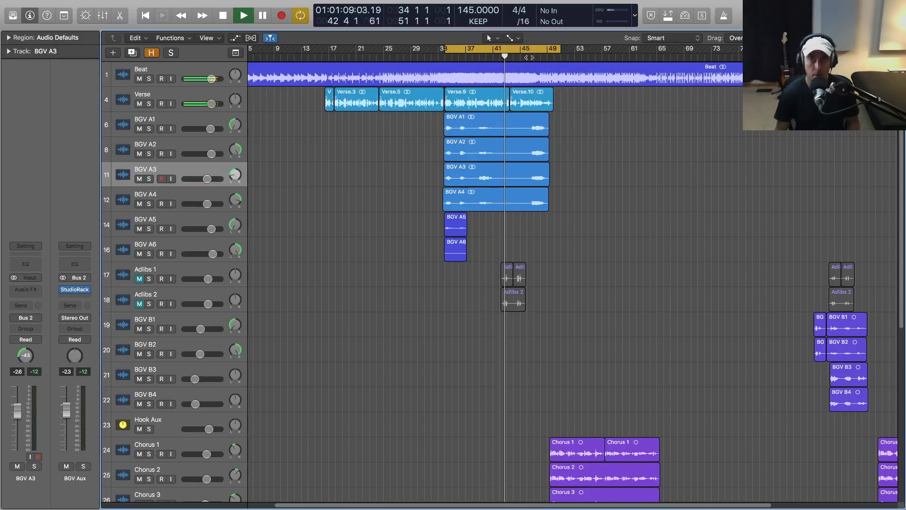
{"action": "left_click", "coordinate": [527, 58]}
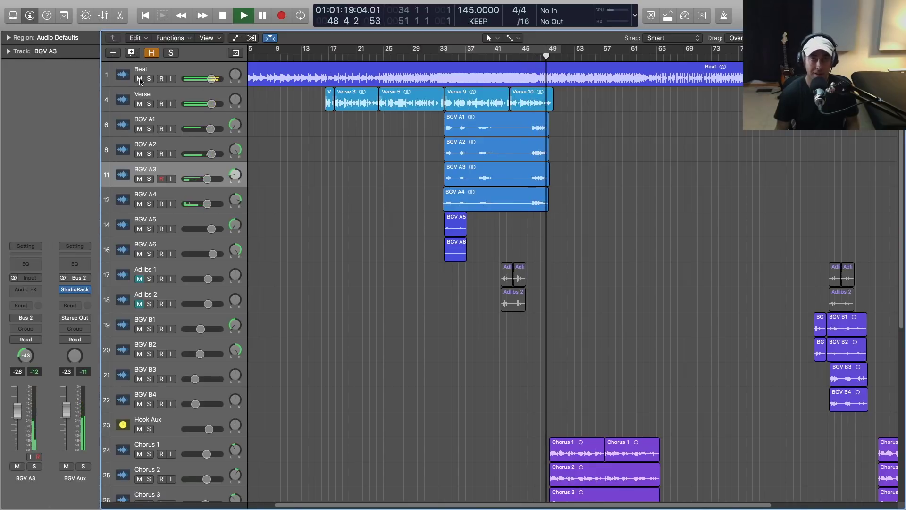
{"action": "key", "text": "space"}
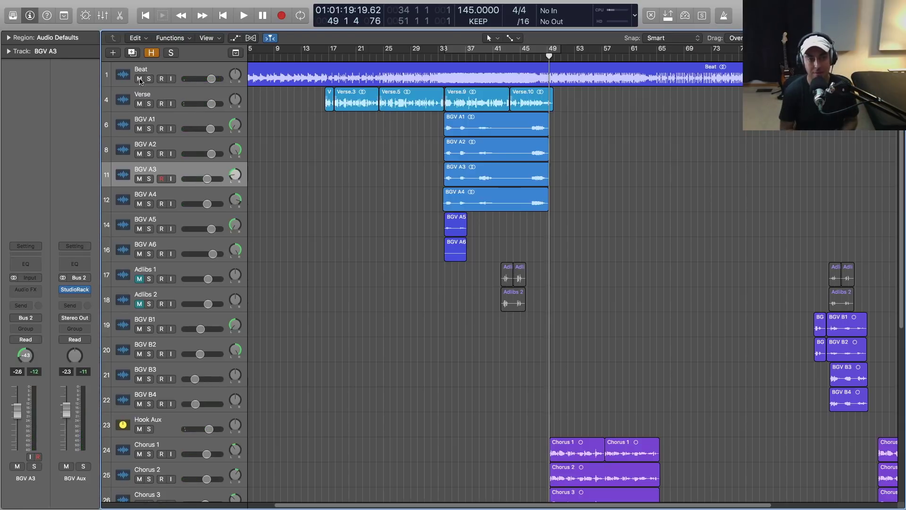
{"action": "left_click", "coordinate": [77, 289]}
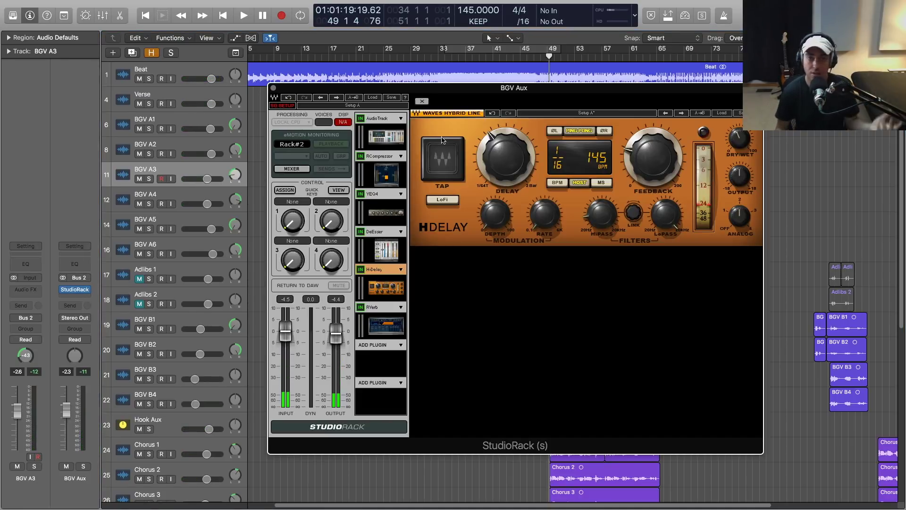